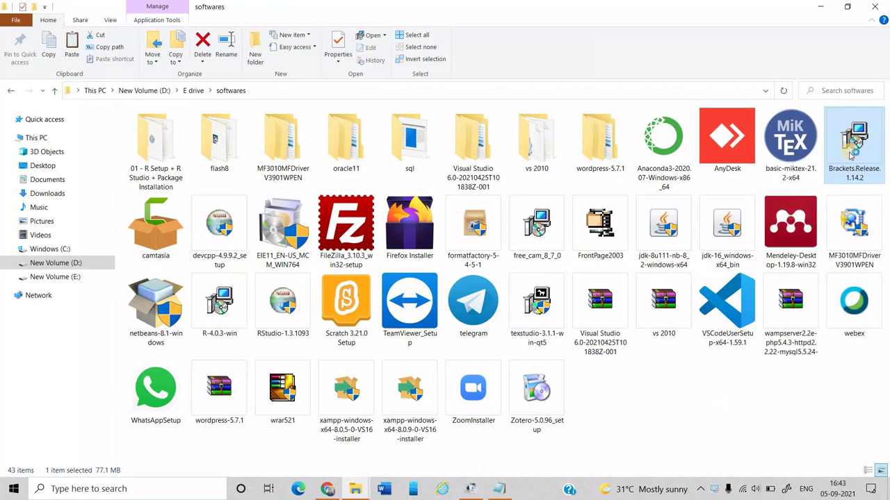
- Run the Brackets installer into the default Program Files (x86) folder and finish it after success
double_click(849, 155)
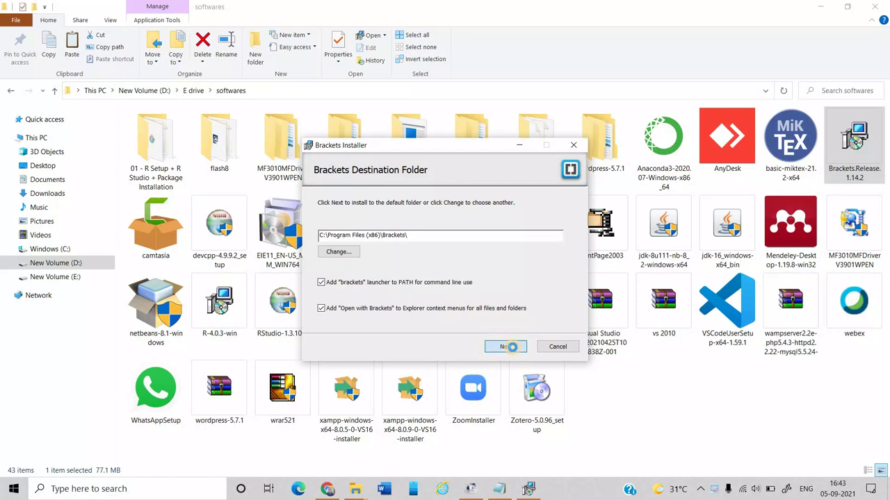
left_click(506, 347)
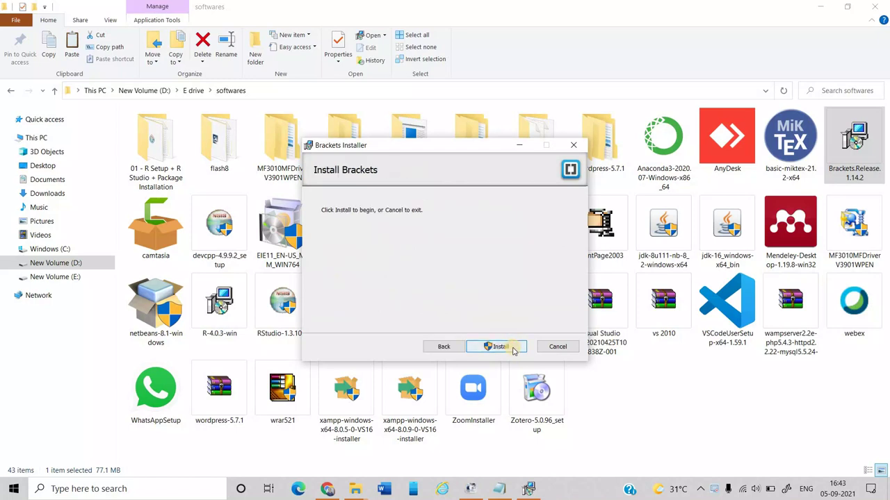
left_click(513, 350)
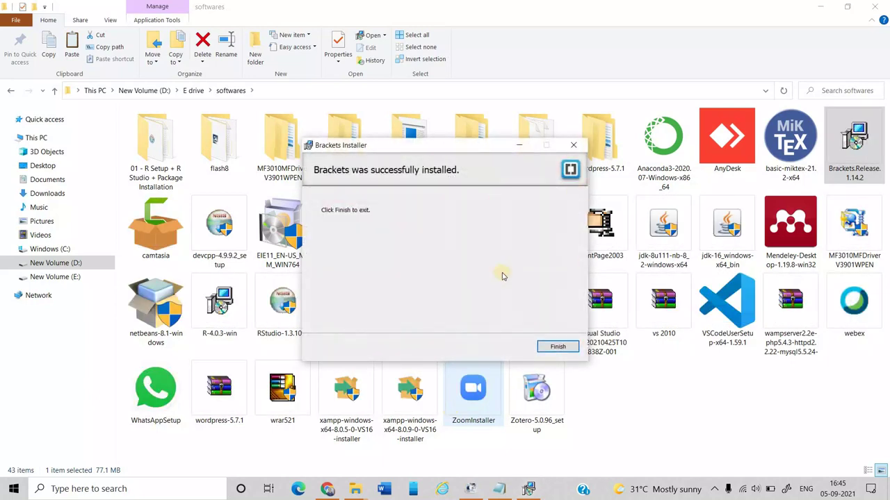
left_click(560, 351)
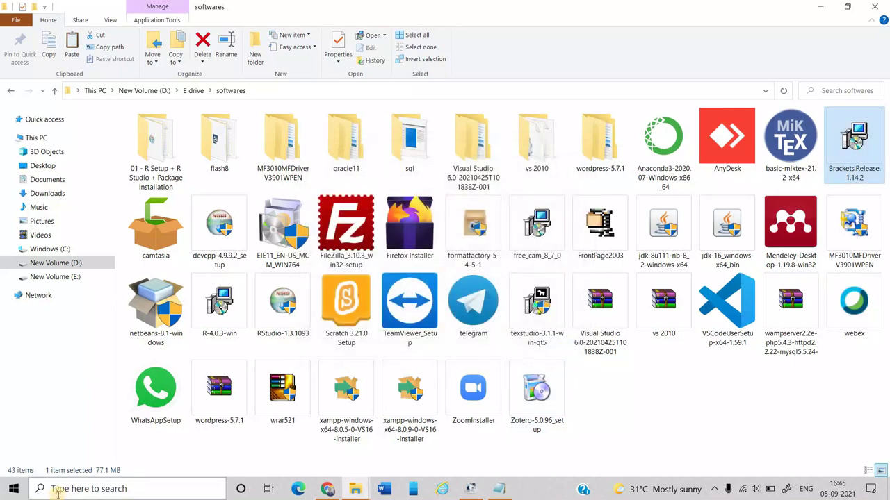
- Launch Brackets via a Windows search for 'brackets' and dismiss the Error Reading Preferences dialog
left_click(58, 491)
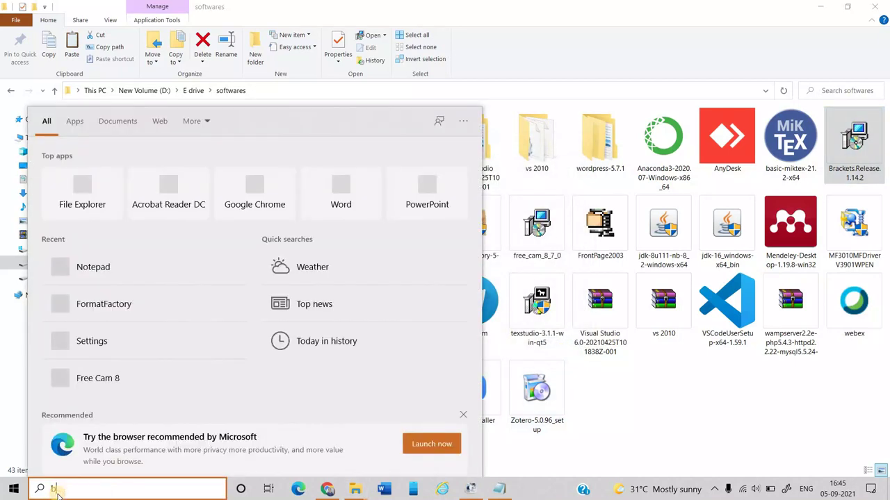
type("brackets")
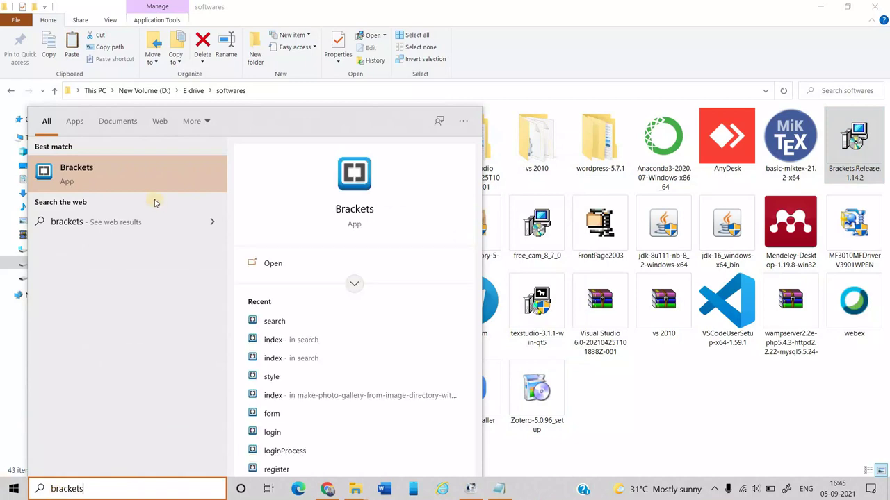
left_click(105, 177)
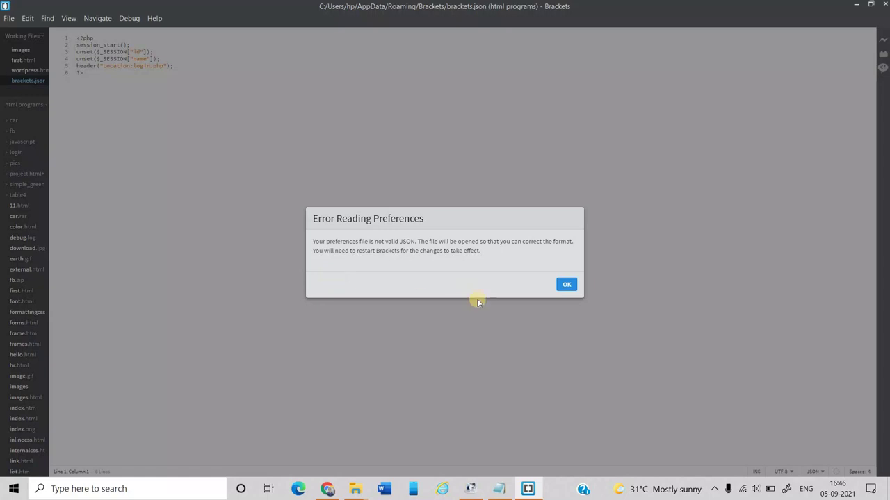
left_click(568, 287)
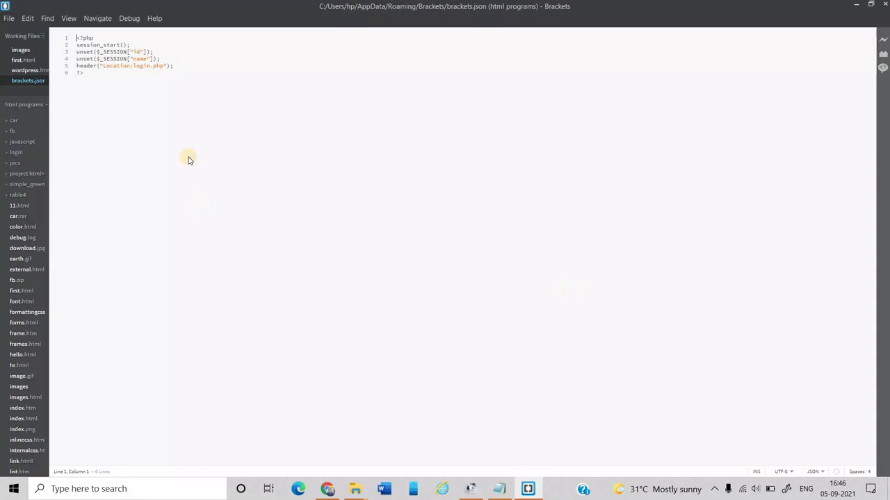
- Open the 'html programs' folder on drive D as the Brackets project
left_click(9, 18)
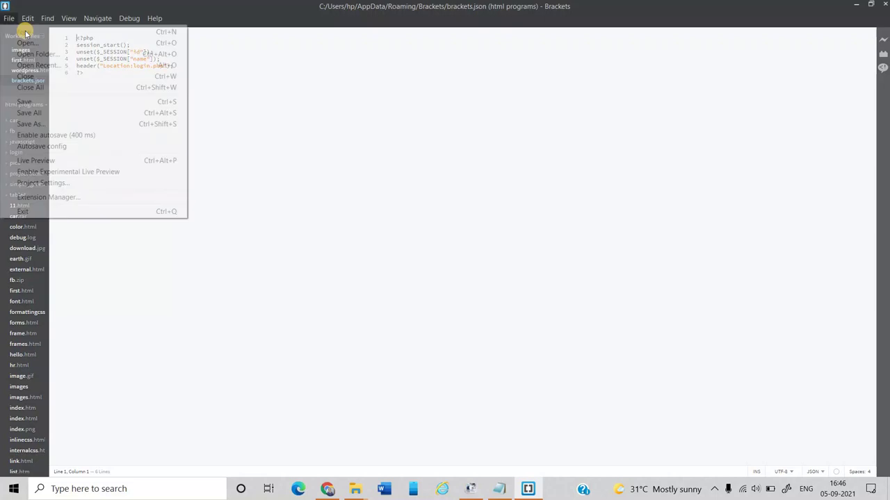
left_click(52, 55)
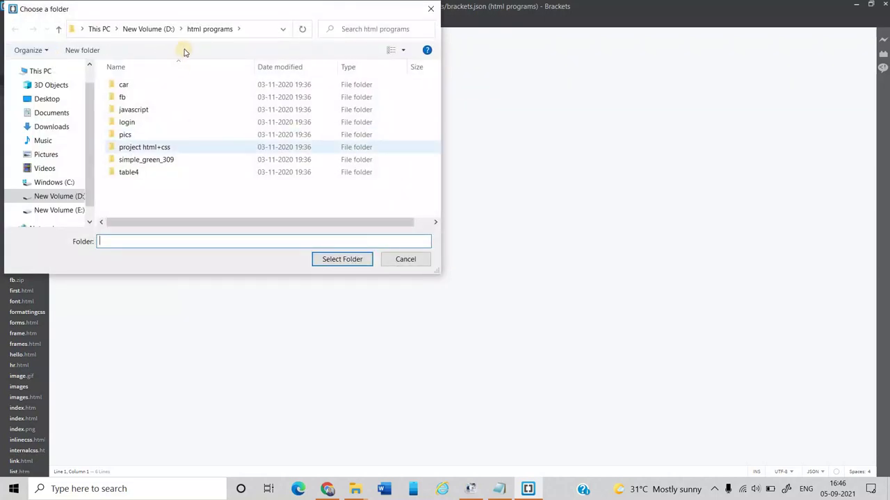
left_click(148, 30)
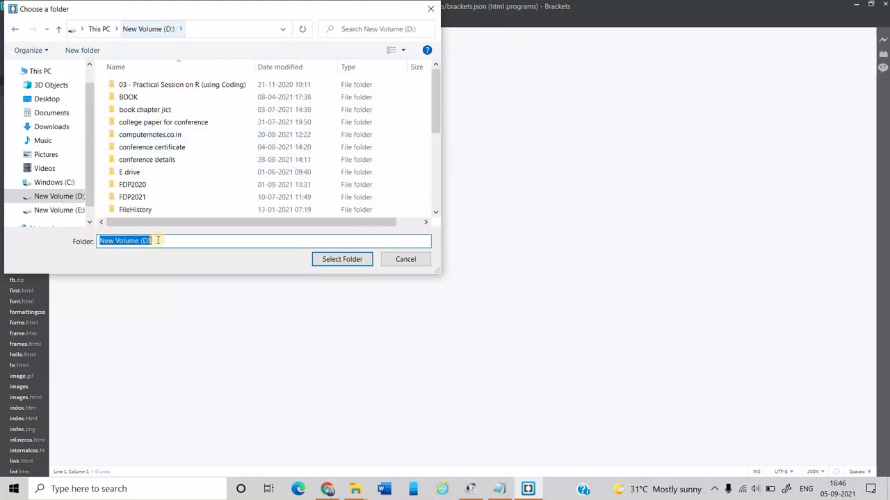
left_click(157, 200)
key("h")
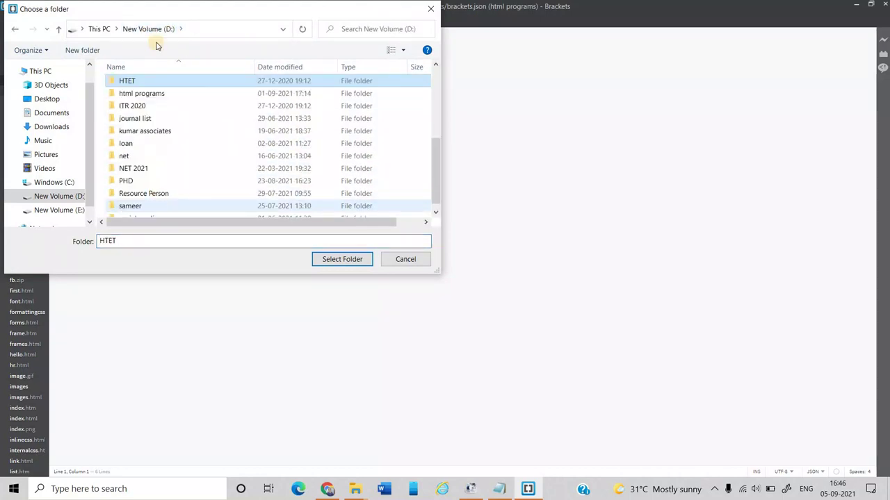
double_click(159, 97)
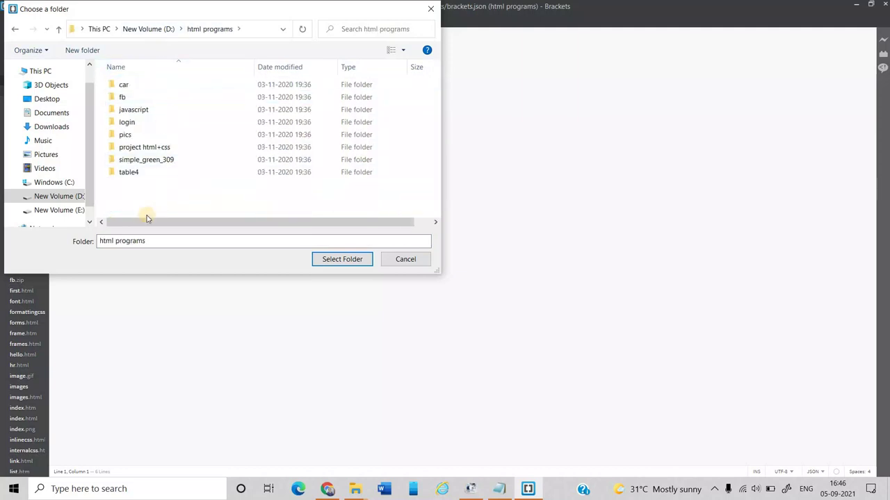
left_click(339, 260)
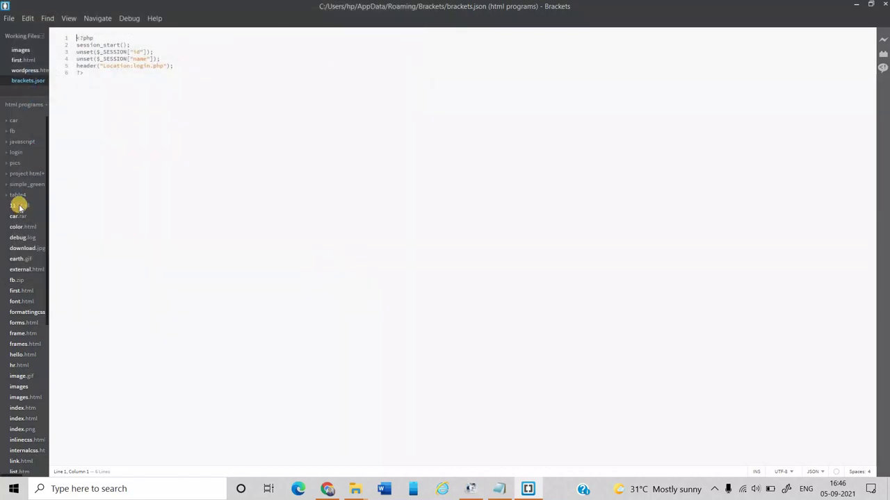
- Open 11.html and color.html, then enlarge the editor text two steps
double_click(19, 207)
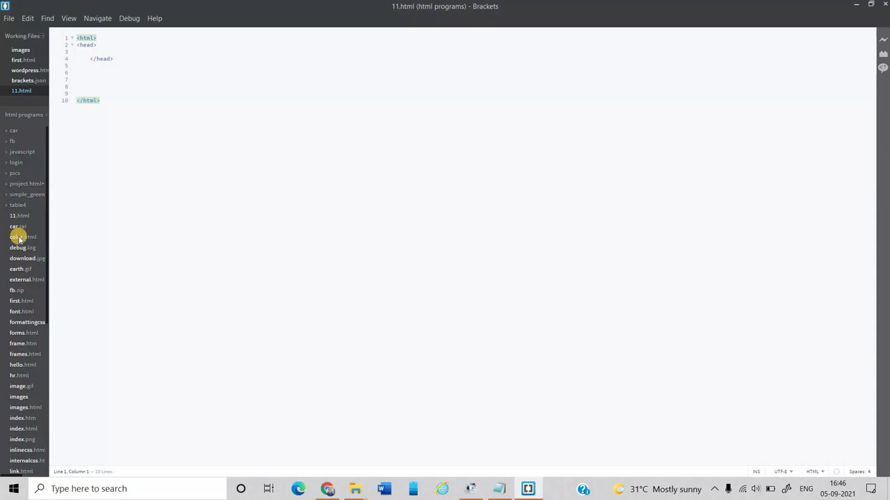
double_click(19, 238)
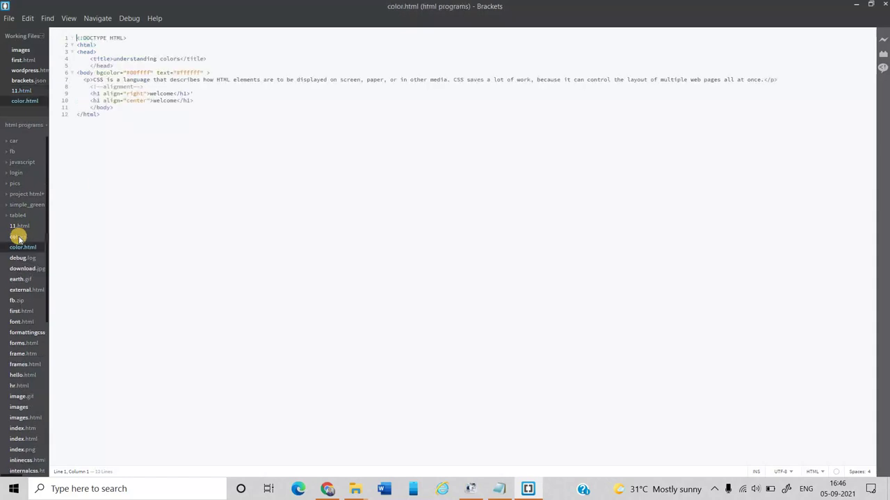
left_click(185, 151)
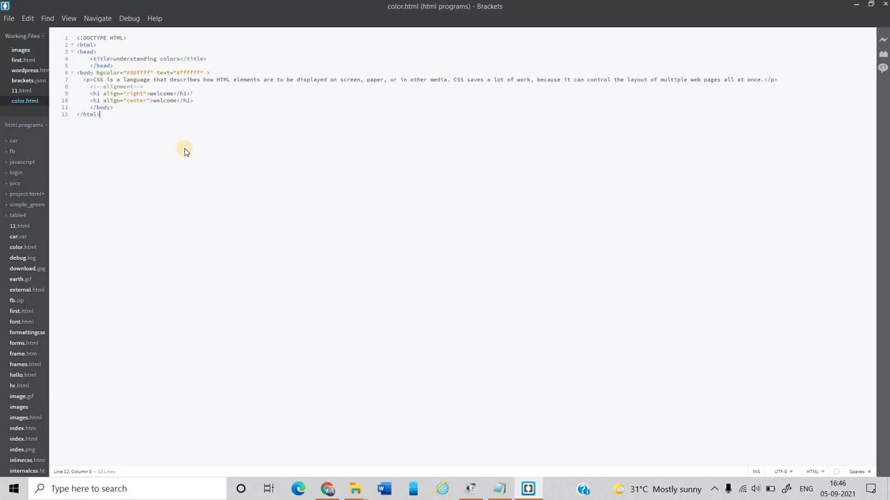
key("ctrl+equal")
key("ctrl+equal")
key("ctrl+equal")
key("ctrl+equal")
key("ctrl+equal")
key("ctrl+equal")
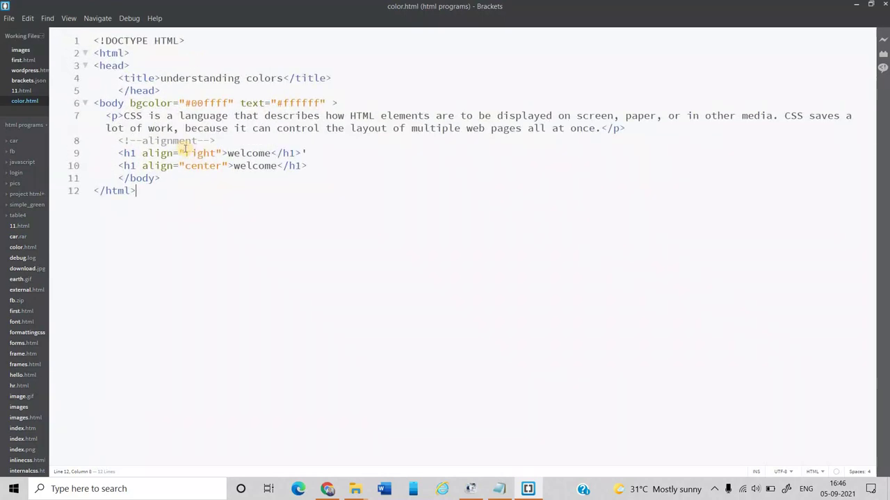
key("ctrl+equal")
key("ctrl+equal")
key("ctrl+equal")
key("ctrl+equal")
key("ctrl+equal")
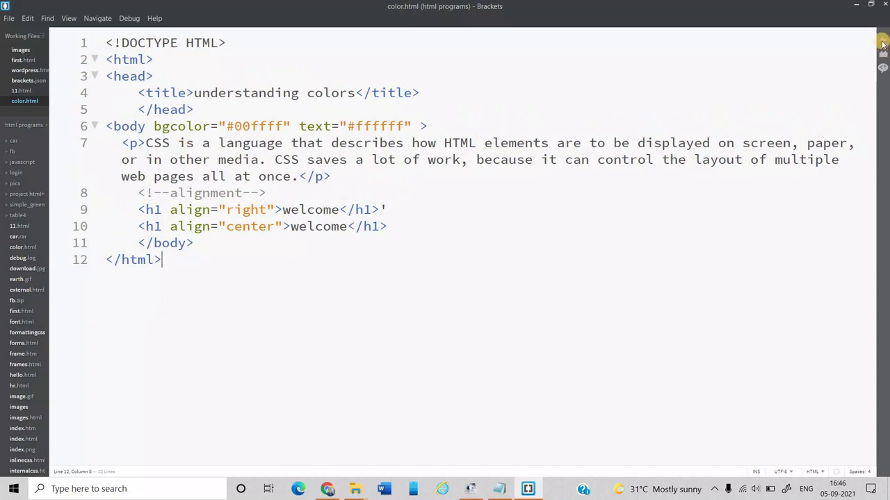
left_click(882, 44)
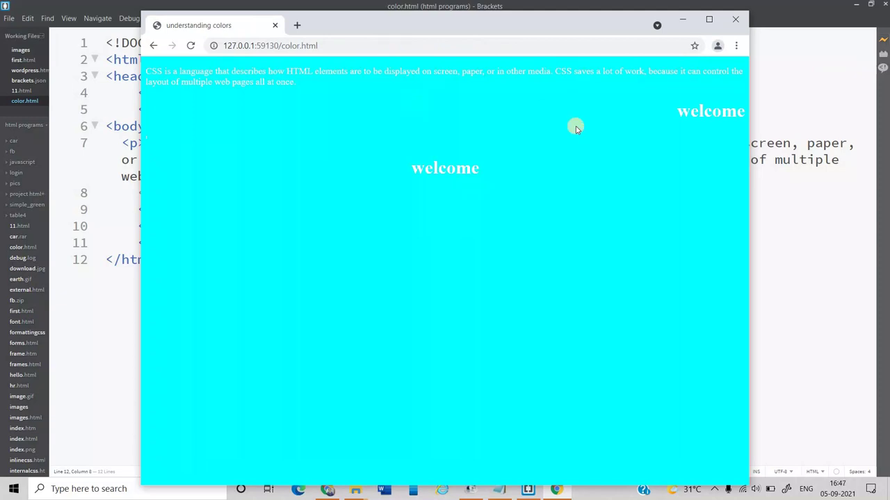
left_click(734, 23)
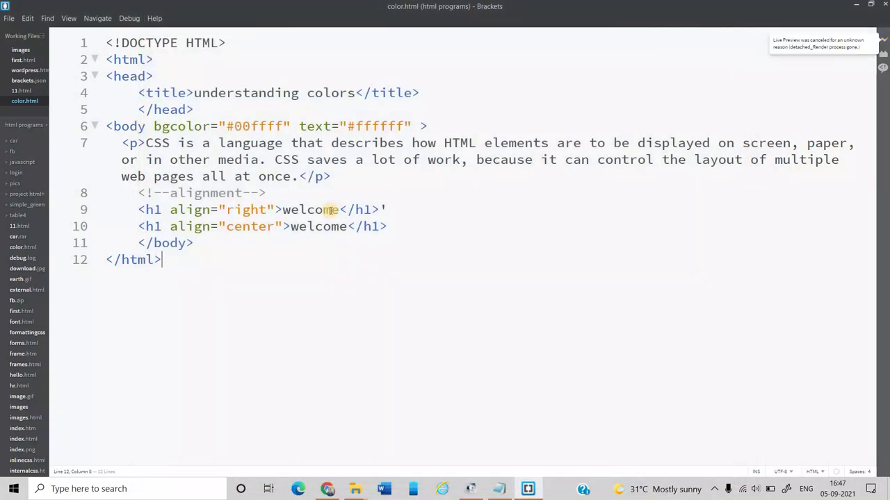
- Show the File and Edit menus in Brackets, then close them to return to the code
left_click(8, 18)
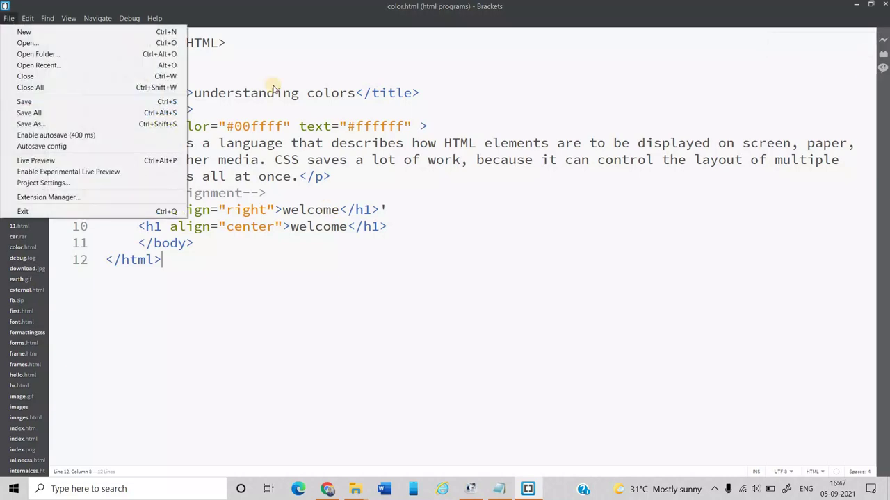
key("Right")
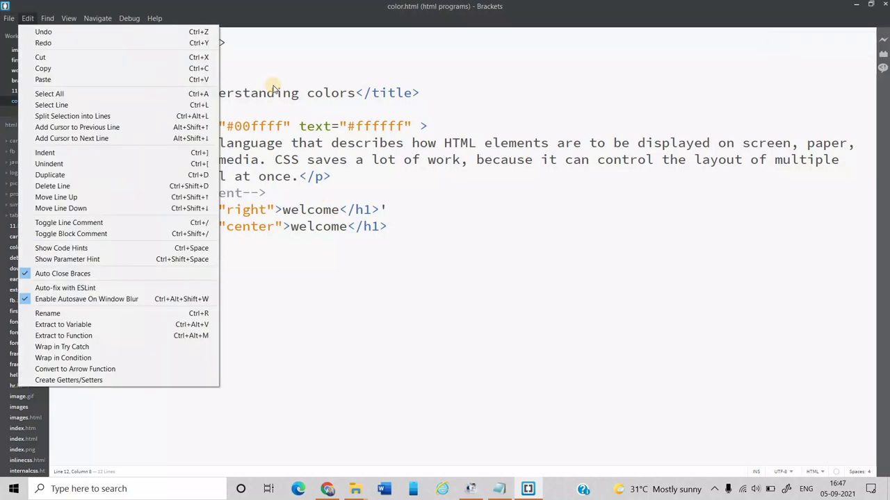
left_click(274, 86)
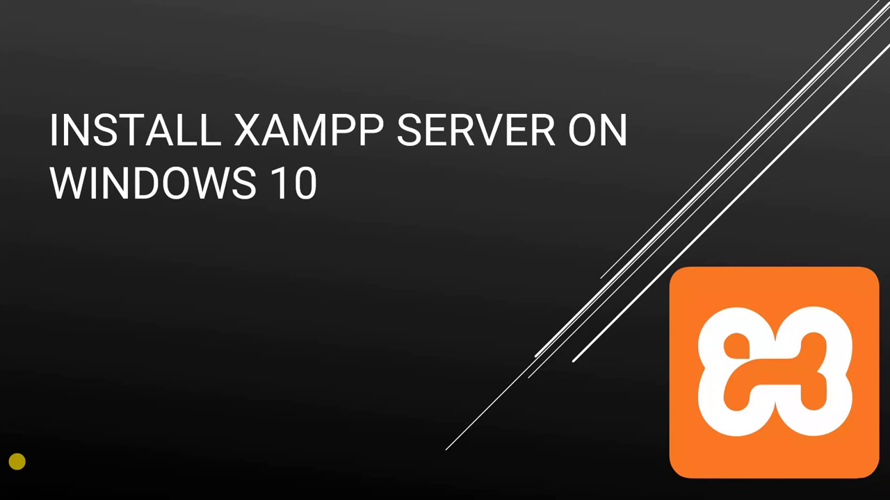
- Advance through the What is XAMPP and XAMPP Control Panel slides to How to Install XAMPP
left_click(14, 280)
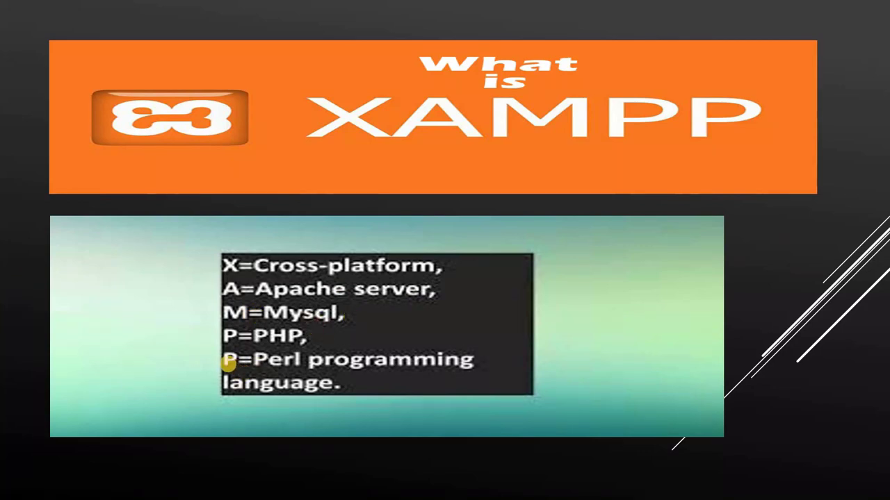
left_click(398, 402)
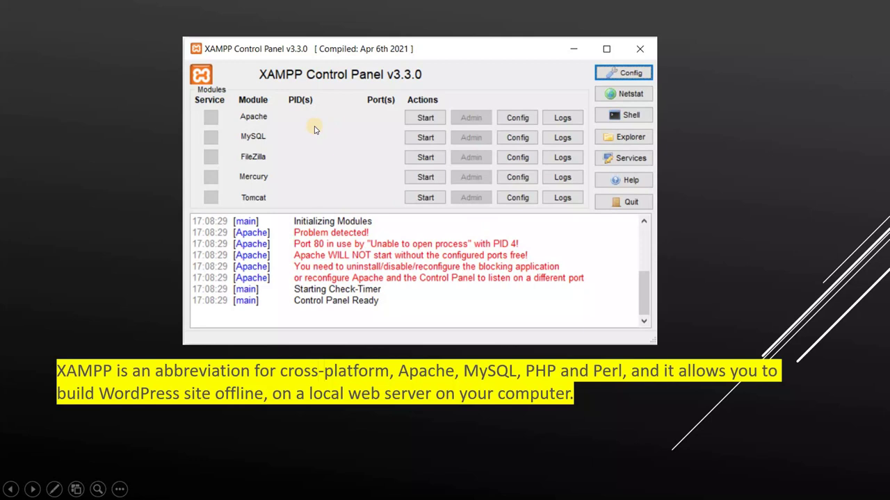
left_click(391, 170)
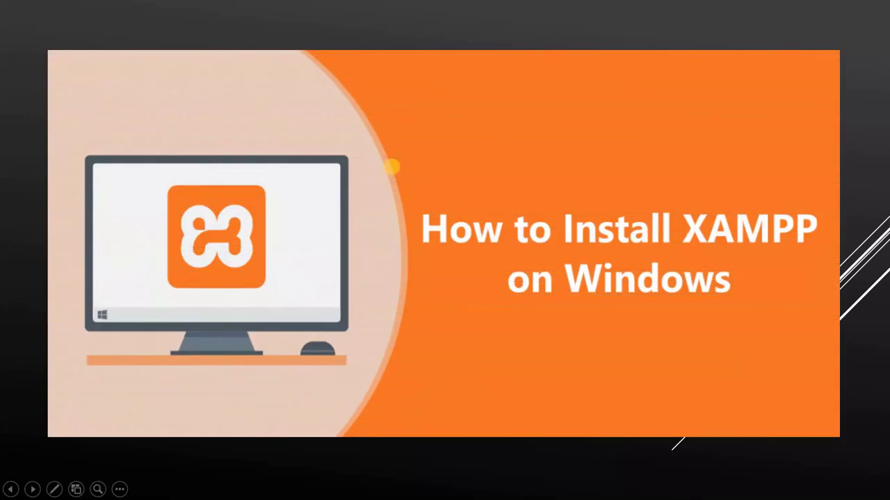
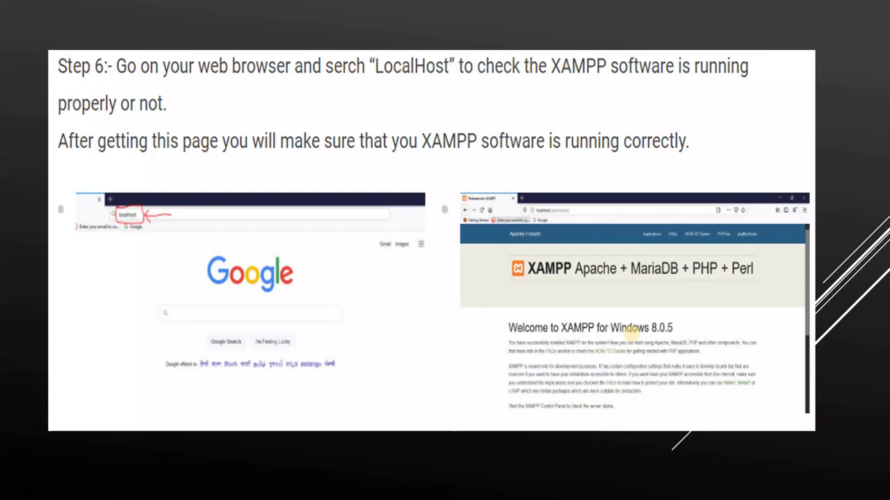
- Advance the slideshow past the Step 7 phpMyAdmin slide to 'How to Install WordPress on XAMPP?'
left_click(631, 334)
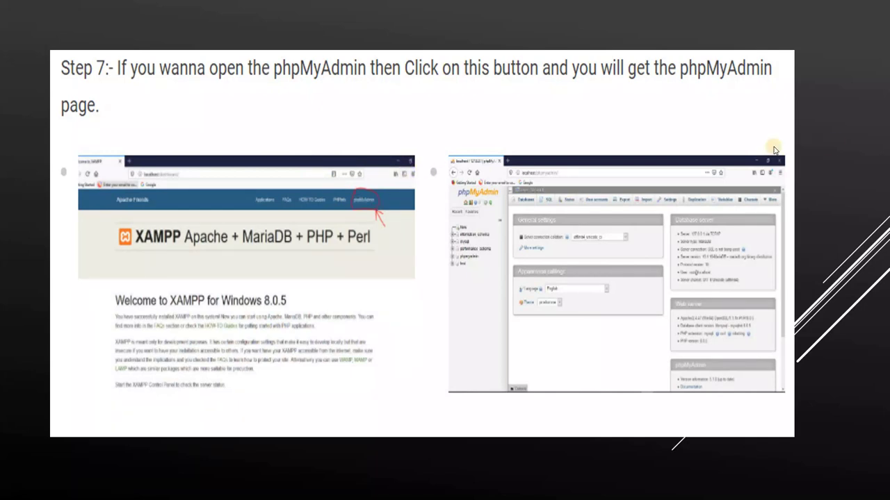
left_click(605, 273)
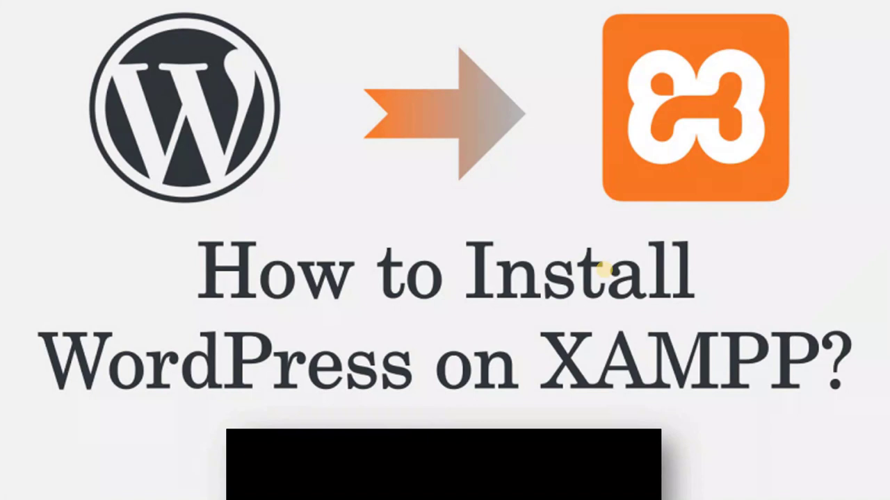
- Launch xampp-windows-x64-8.0.5-0-VS16-installer from the softwares folder on drive D
left_click(603, 270)
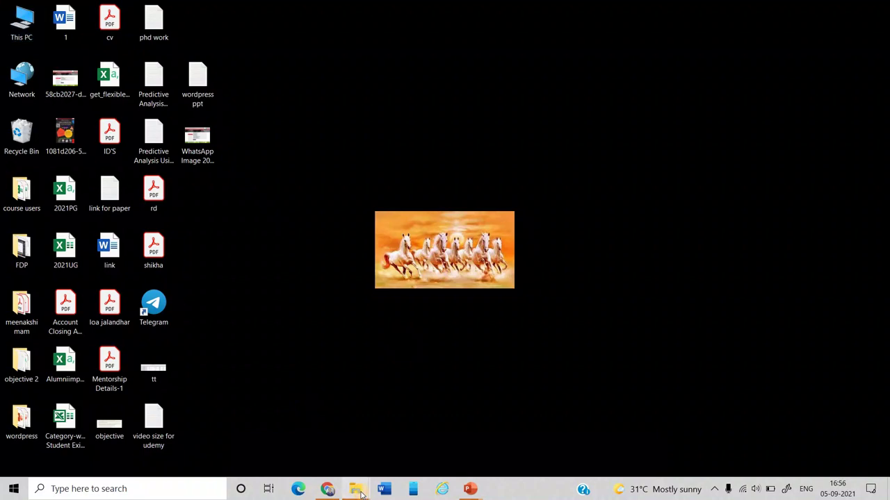
mouse_move(358, 491)
left_click(342, 443)
left_click(344, 444)
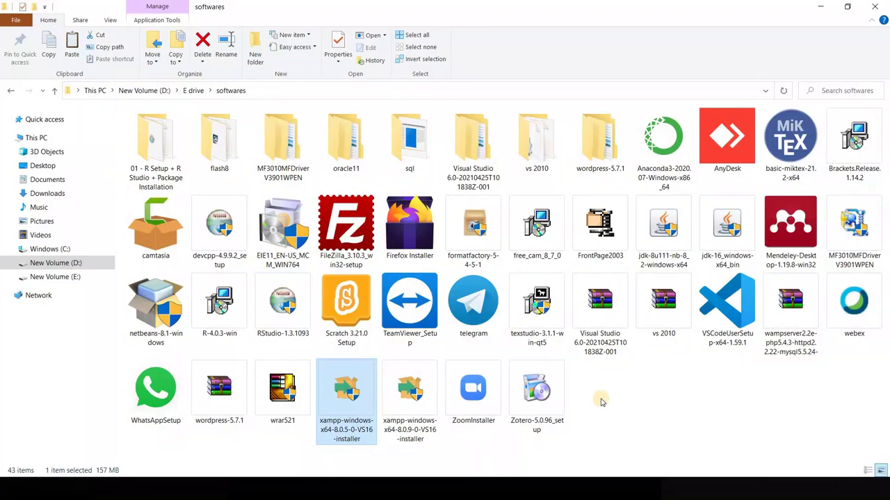
left_click(277, 456)
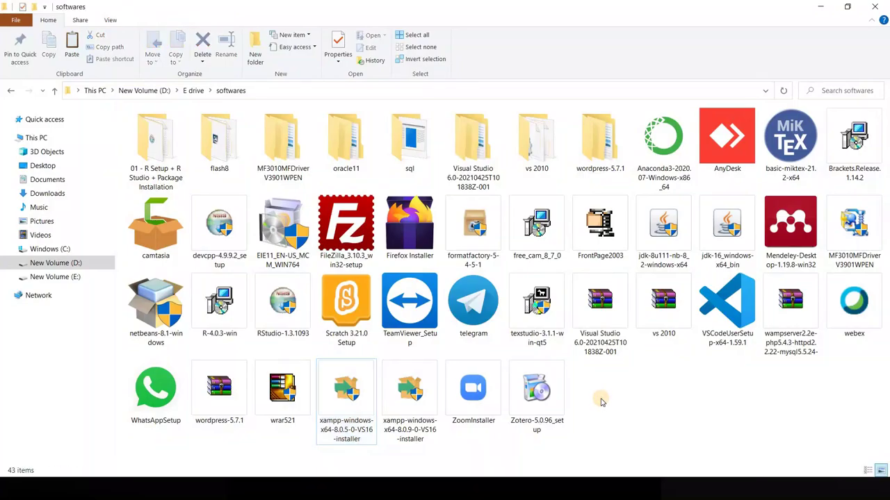
left_click(342, 419)
double_click(342, 419)
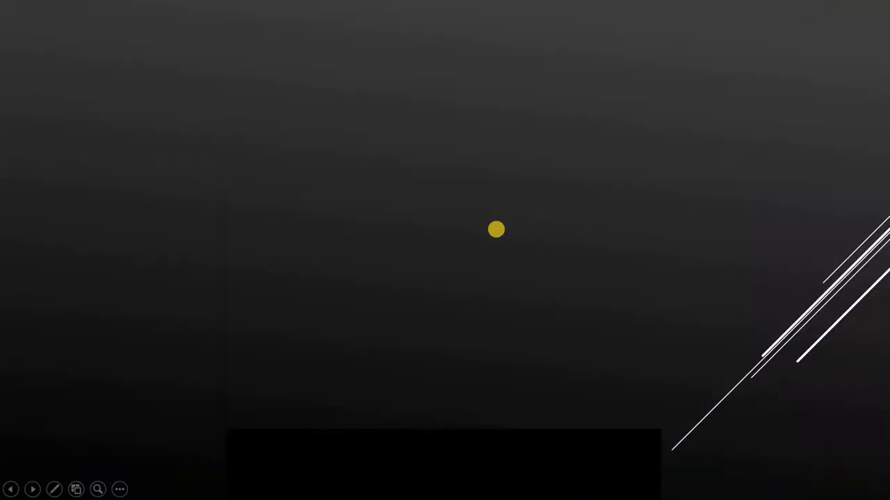
- Accept the installer's antivirus warning and acknowledge the UAC warning to open XAMPP Setup
left_click(497, 232)
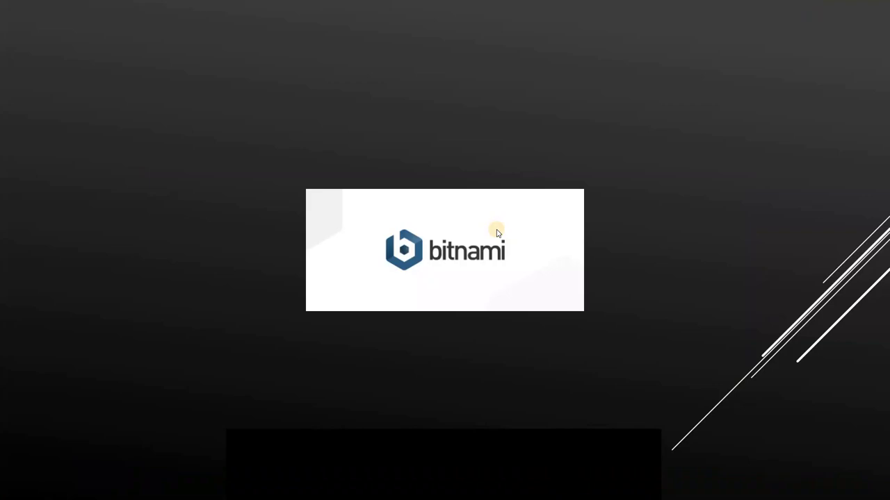
left_click(497, 231)
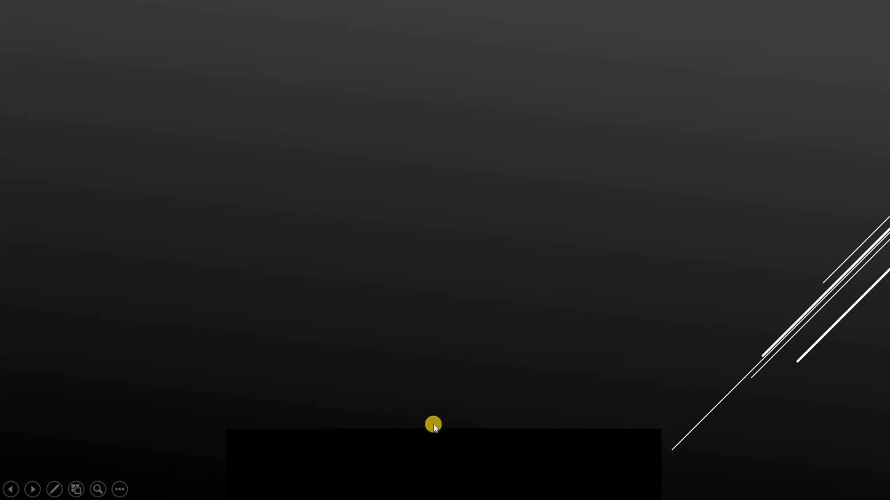
key("super+d")
left_click(495, 490)
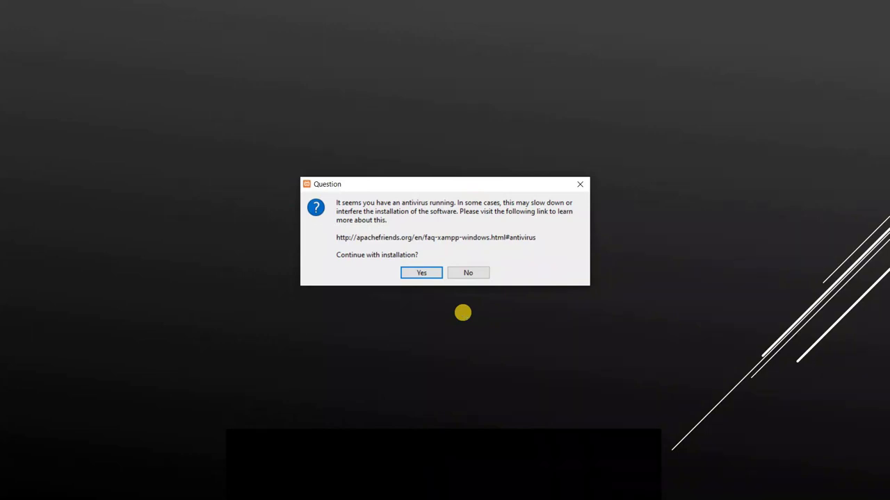
left_click(422, 273)
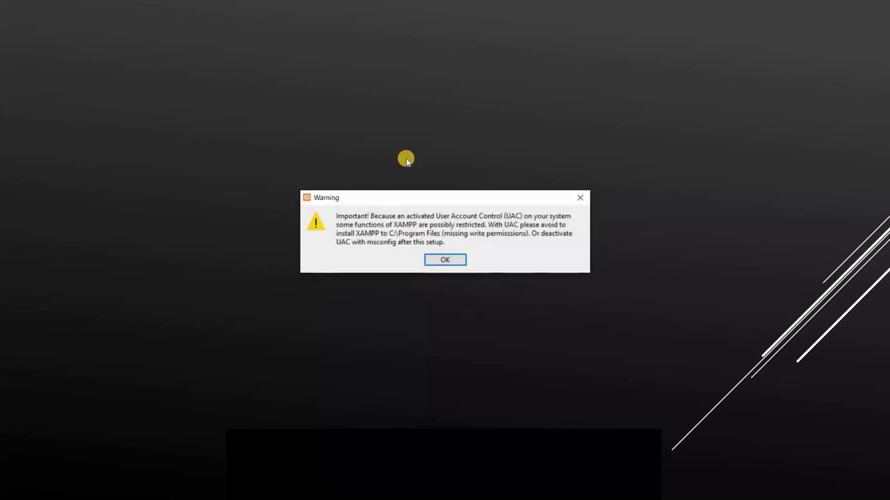
left_click(449, 262)
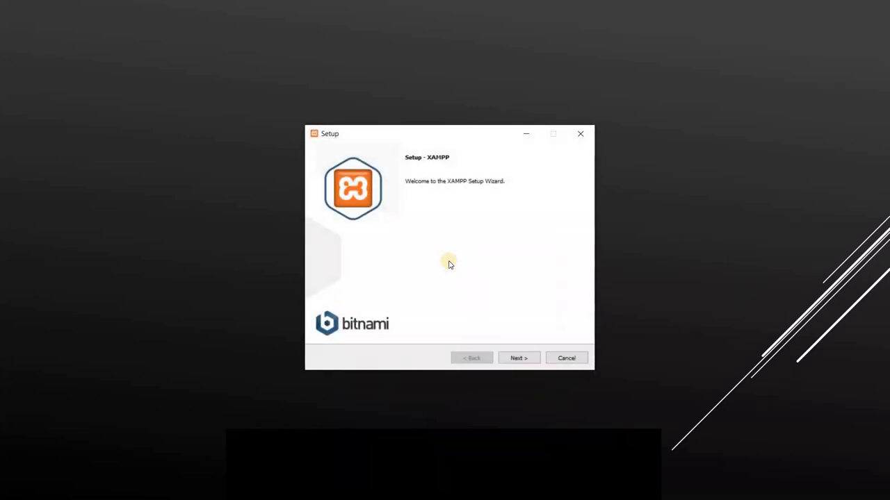
- Keep default components, C:\xampp folder and default language through to Ready to Install
left_click(518, 361)
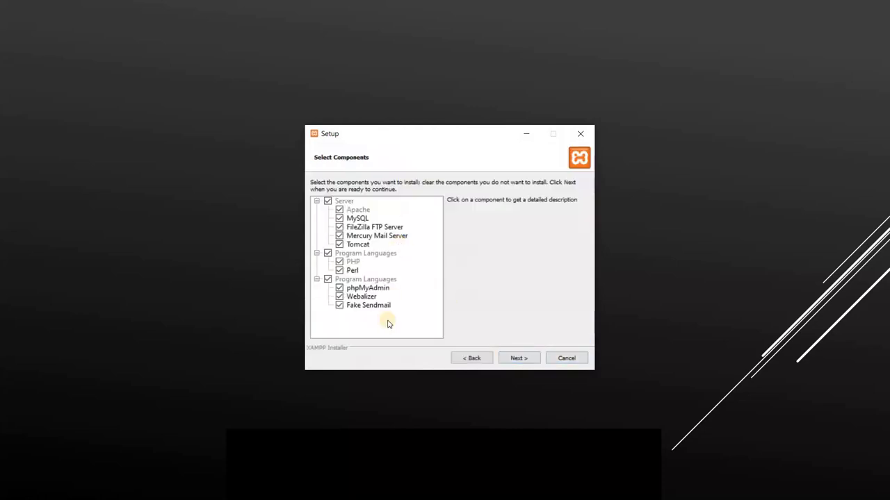
left_click(527, 358)
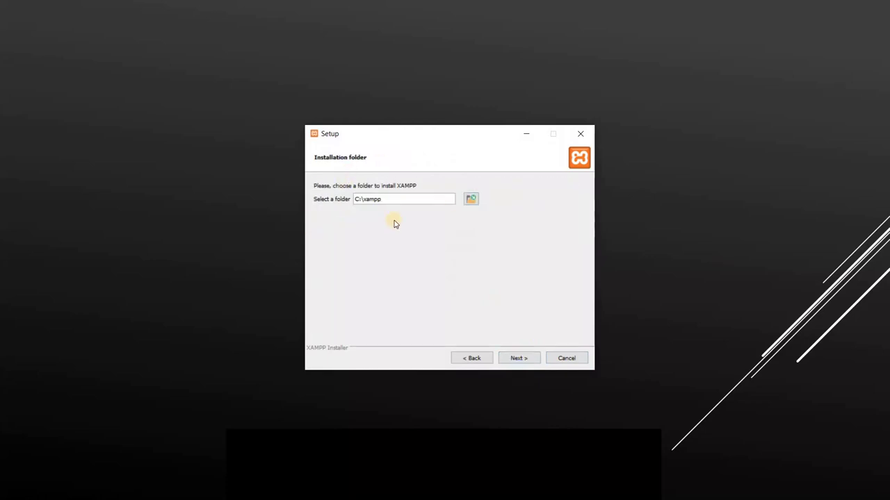
left_click(520, 360)
left_click(519, 359)
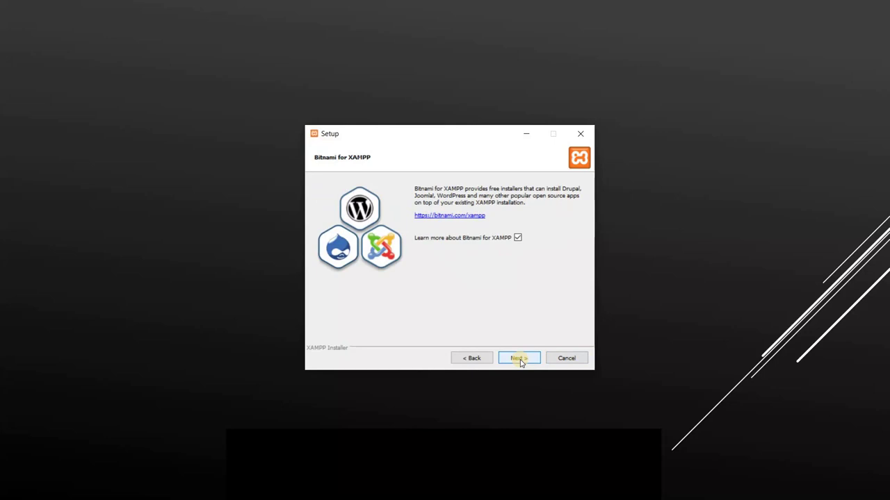
left_click(520, 360)
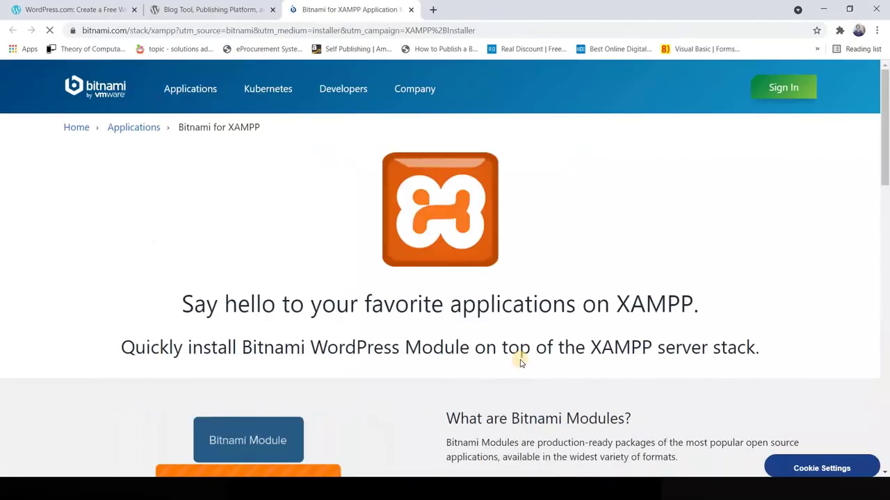
- Leave the Bitnami page and run the XAMPP installation through to the Completing Setup page
key("super")
key("super")
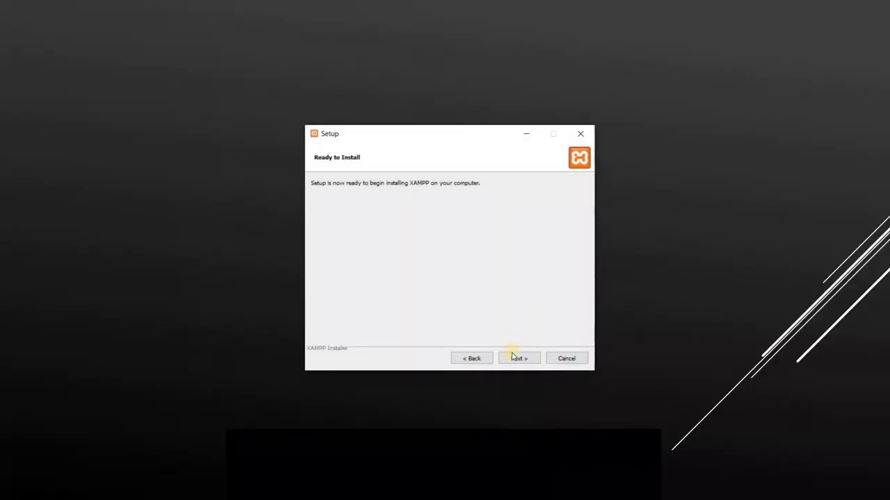
left_click(515, 358)
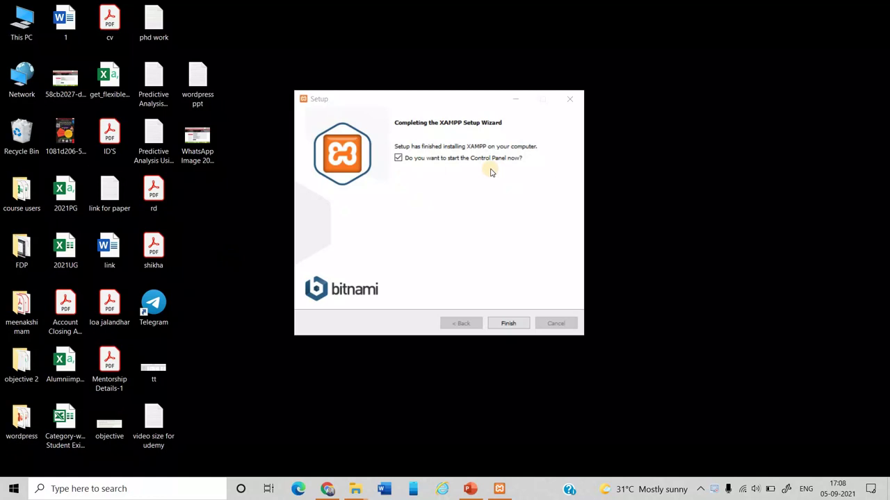
- Finish setup, start MySQL on port 3306, retry Apache, and list Apache's config files
left_click(508, 324)
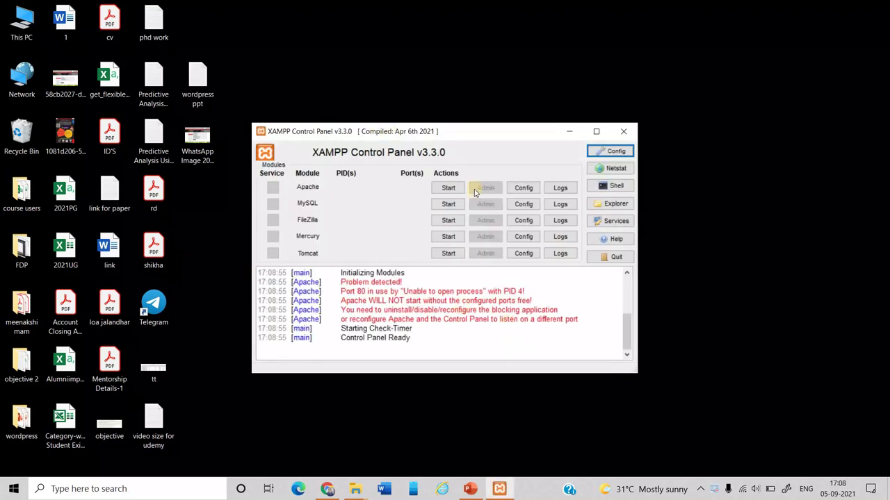
left_click(447, 189)
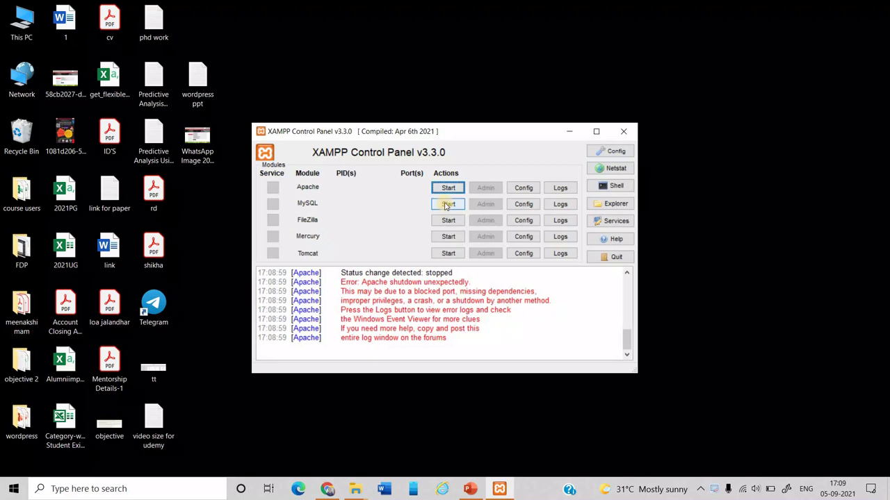
left_click(447, 205)
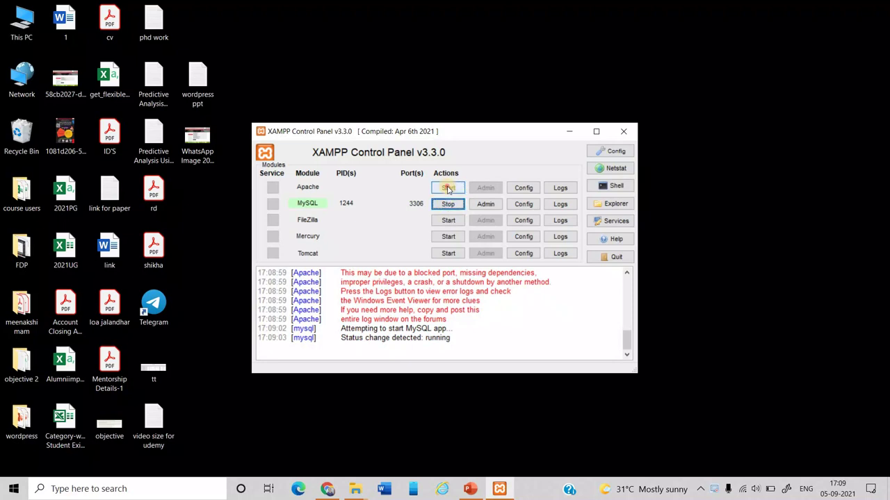
left_click(449, 188)
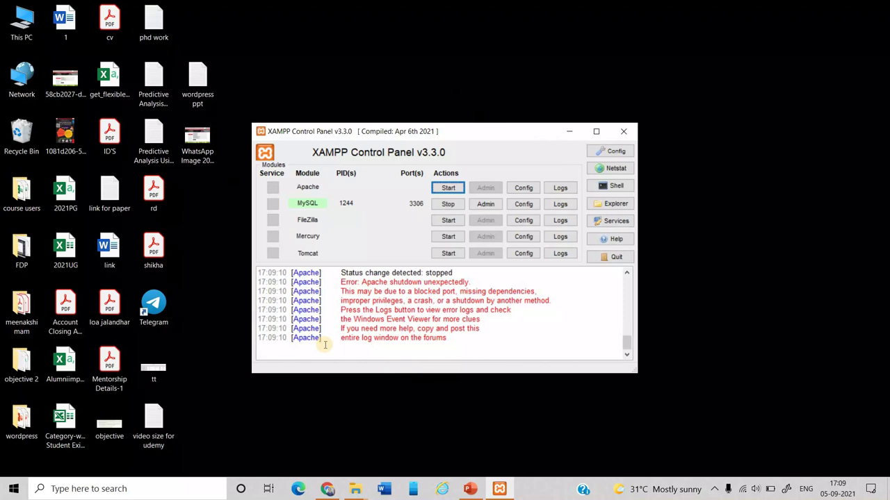
left_click(525, 190)
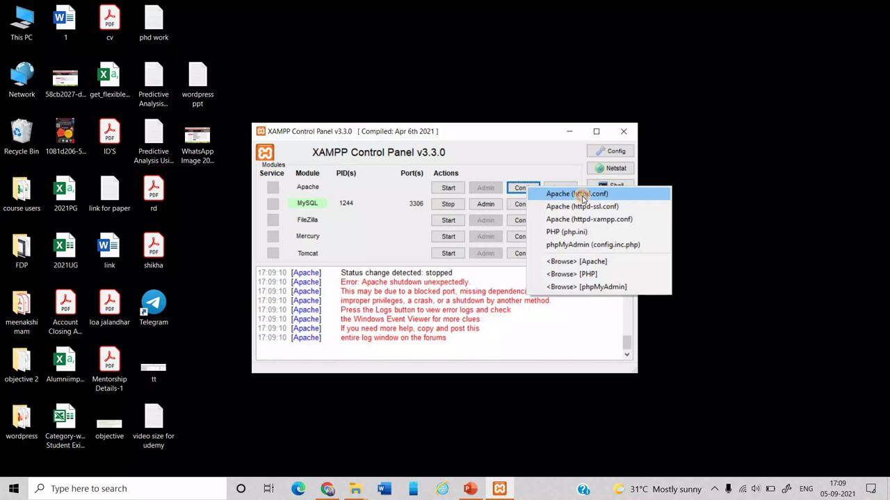
- Open httpd.conf in a maximized Notepad window with a 22-point font
left_click(582, 196)
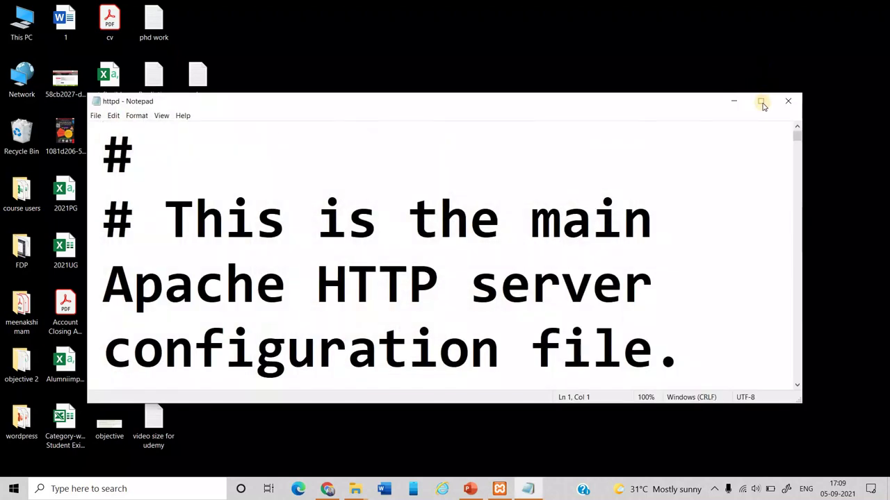
left_click(760, 101)
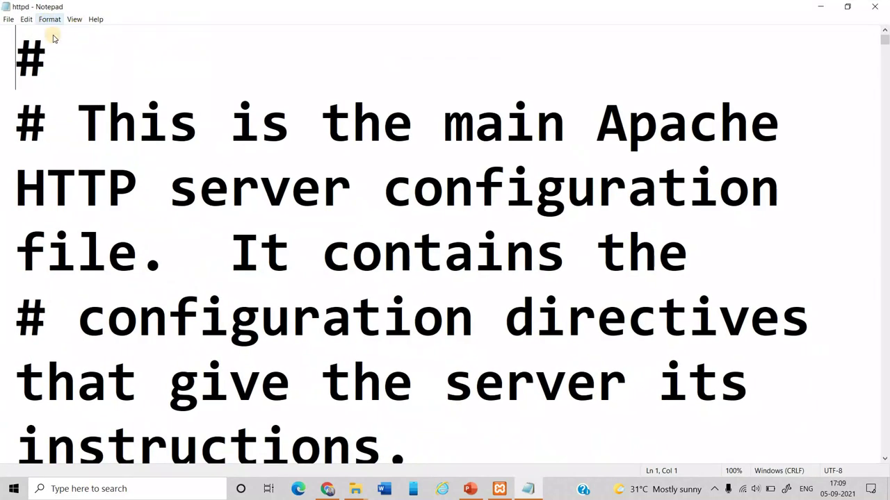
left_click(49, 20)
left_click(52, 42)
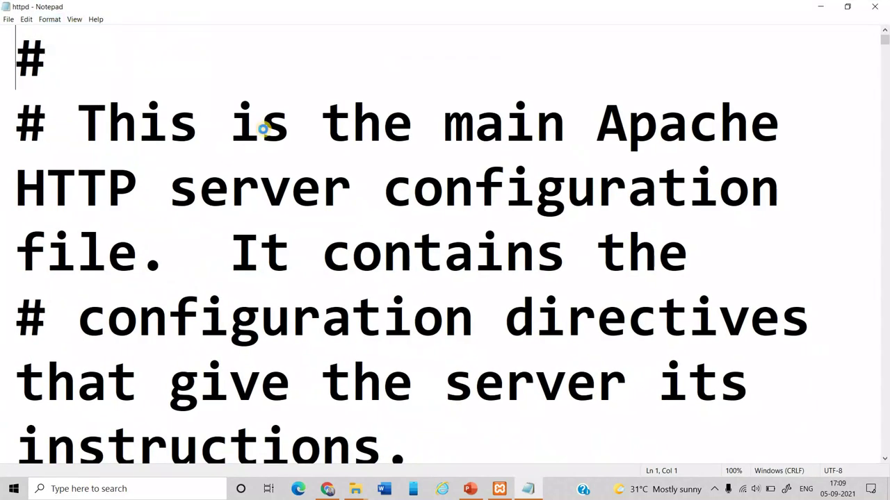
left_click(205, 144)
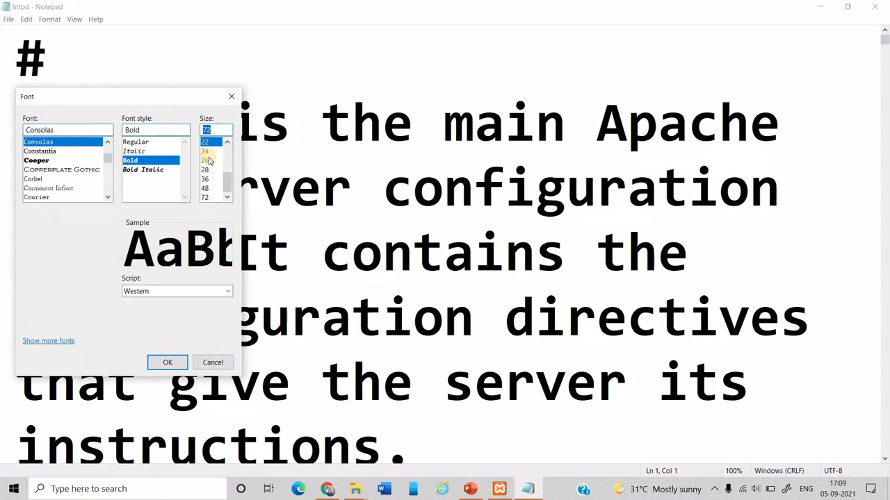
left_click(167, 363)
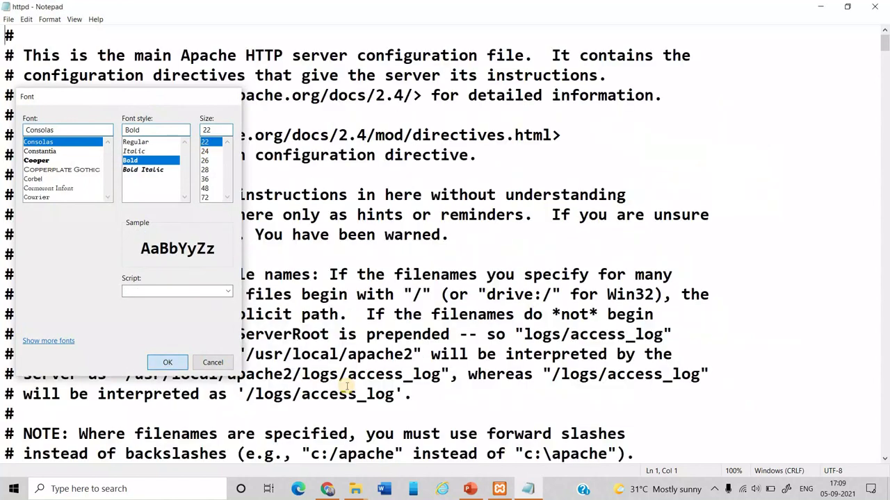
- Change 'Listen 80' to 'Listen 8080' in httpd.conf, save, and close Notepad
left_click(346, 389)
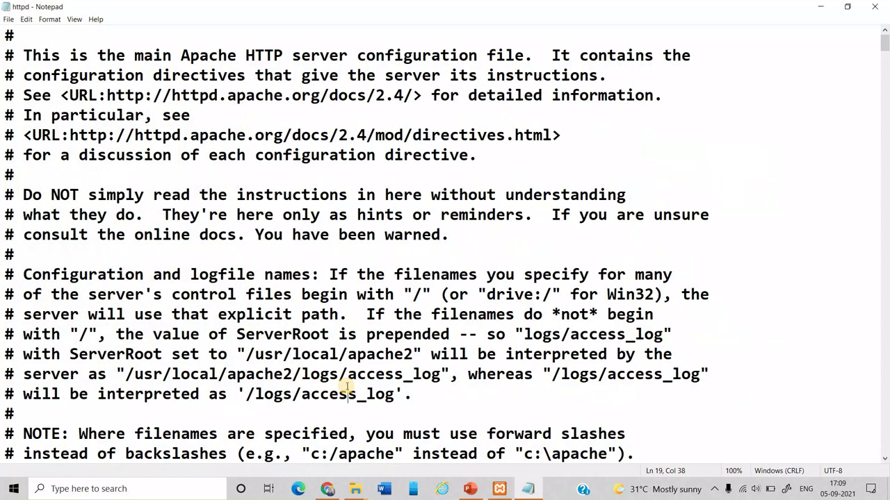
key("Page_Down")
key("Page_Down")
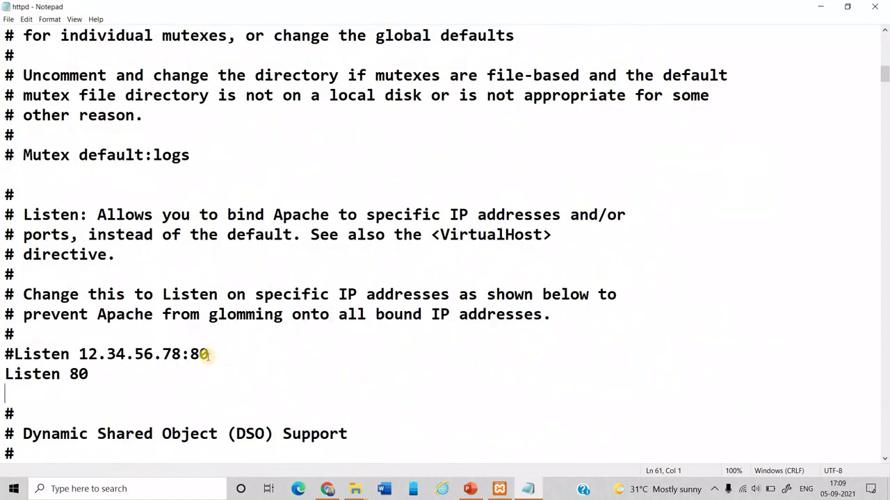
left_click(207, 355)
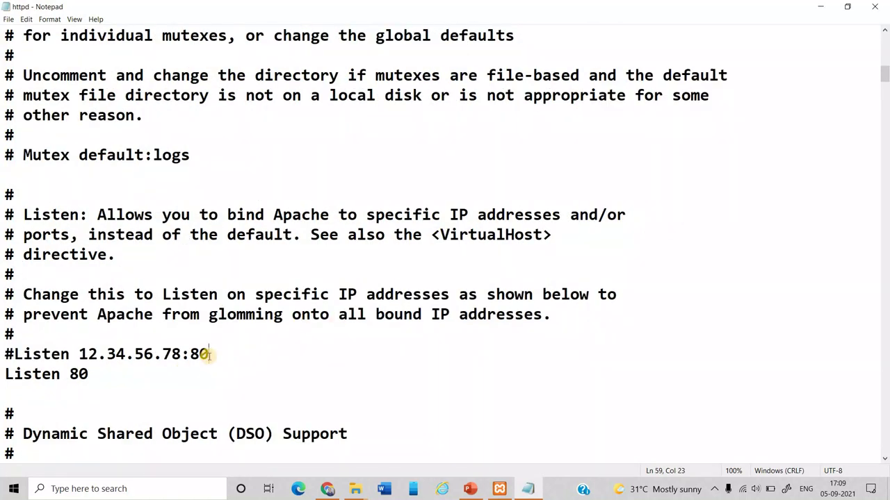
left_click(87, 373)
type("8")
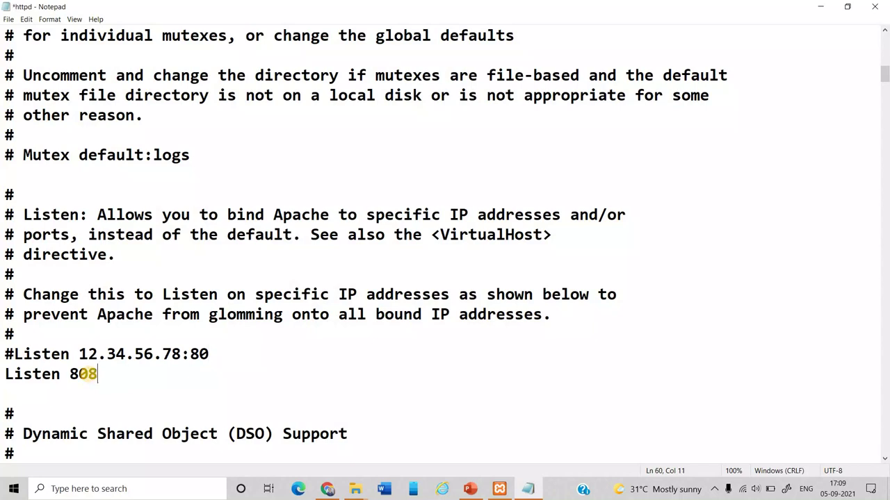
type("0")
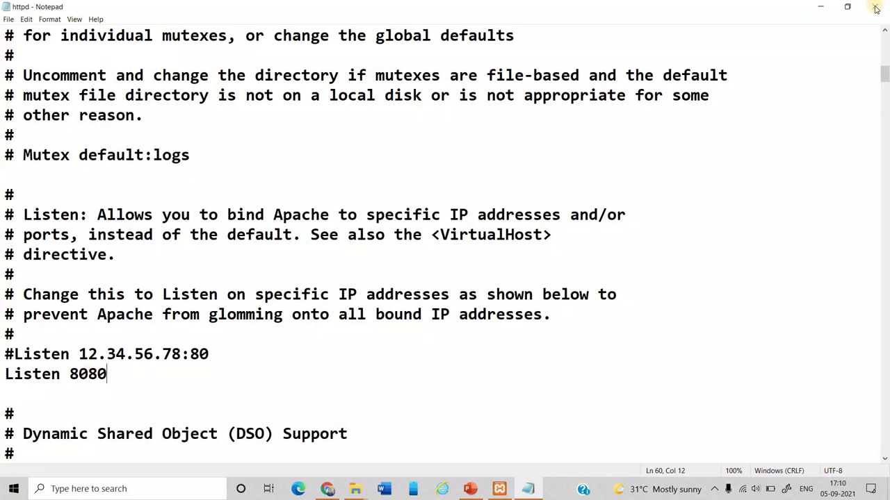
left_click(875, 7)
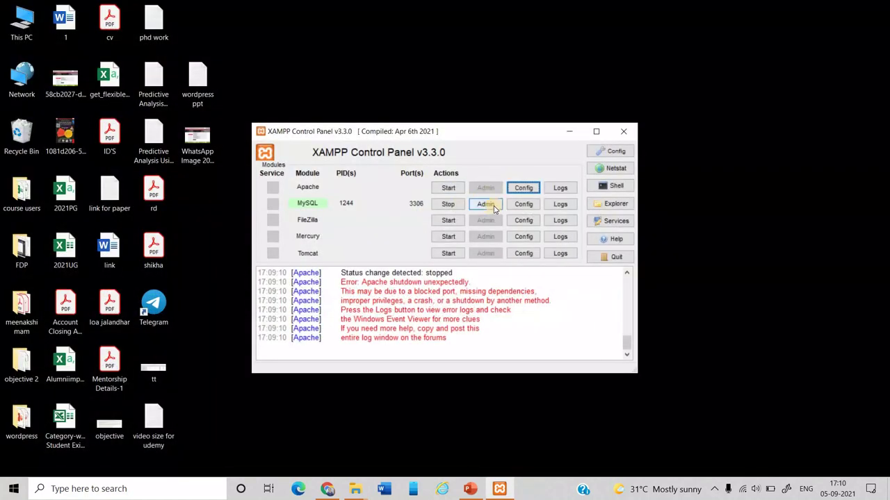
- Restart the services so Apache runs on ports 443 and 8080 and MySQL on 3306
left_click(446, 204)
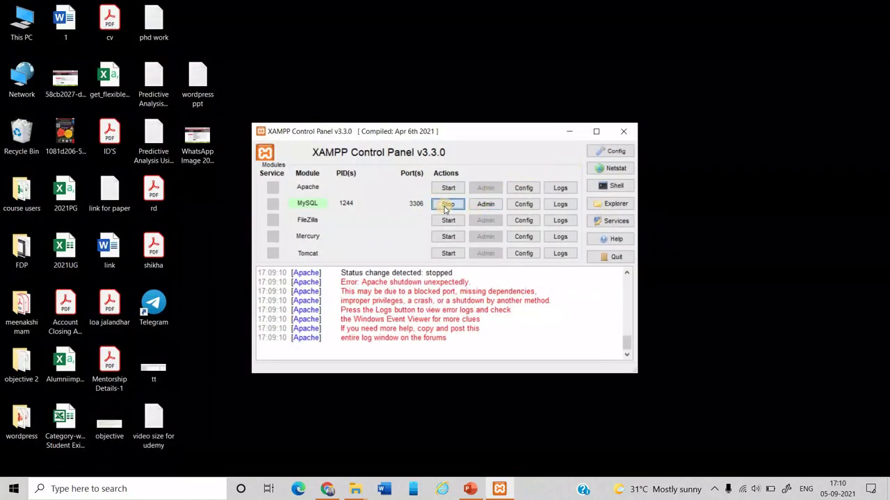
left_click(448, 188)
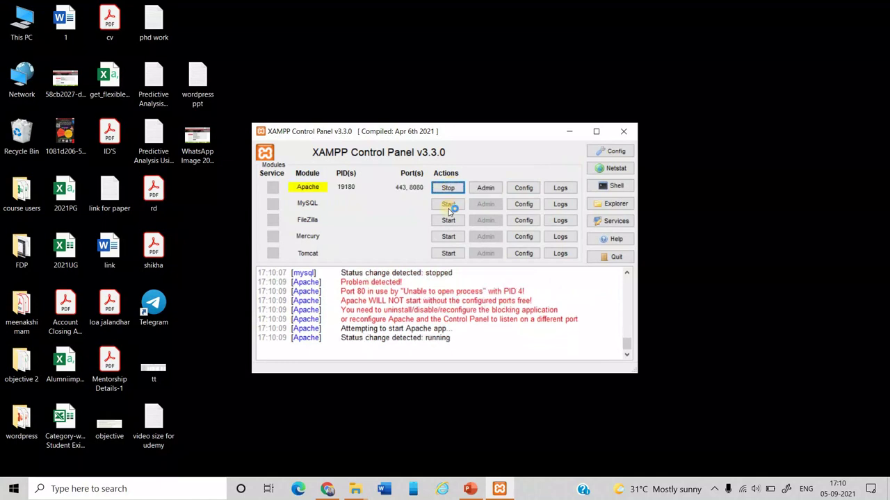
left_click(448, 205)
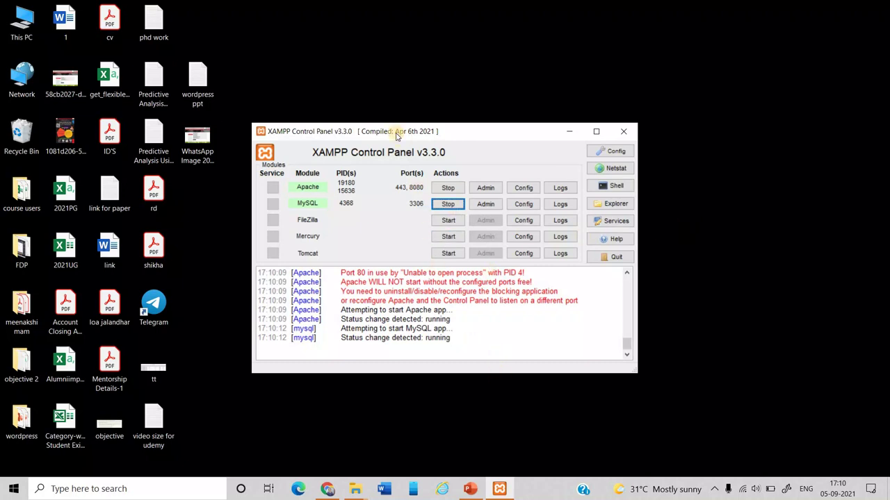
left_click(327, 489)
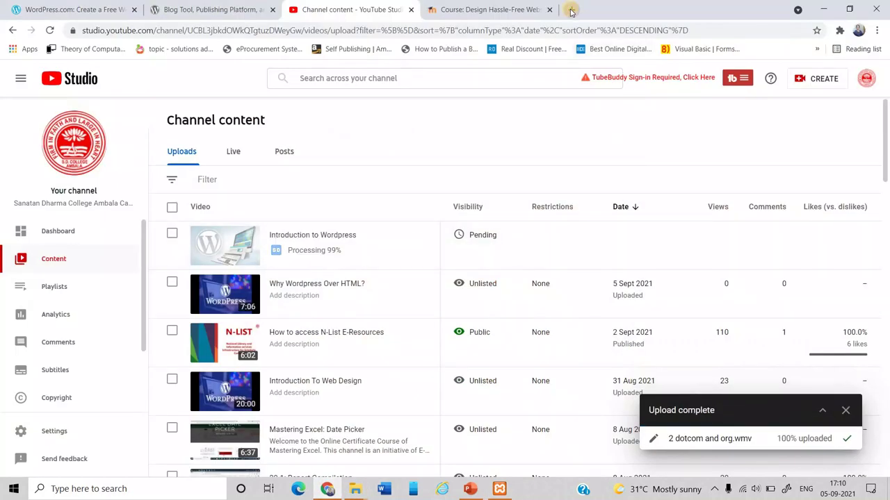
- Load the XAMPP dashboard at localhost:8080 in a new Chrome tab
left_click(570, 10)
type("htt")
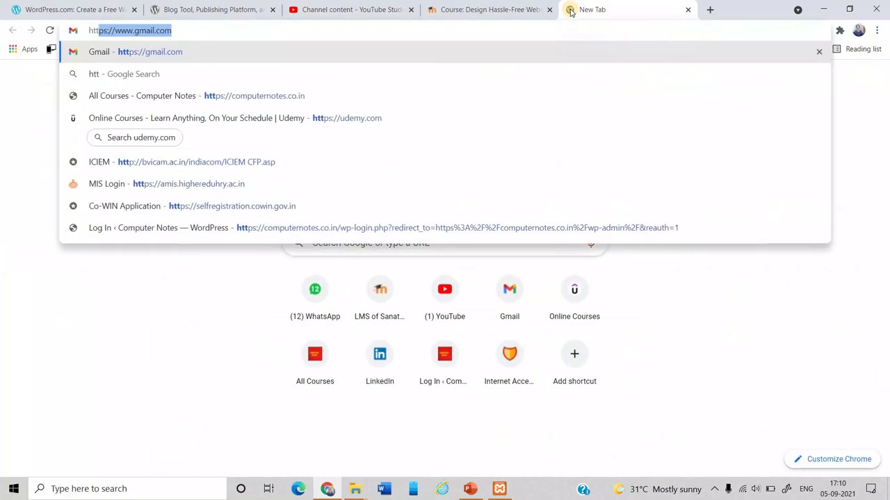
type("p:/")
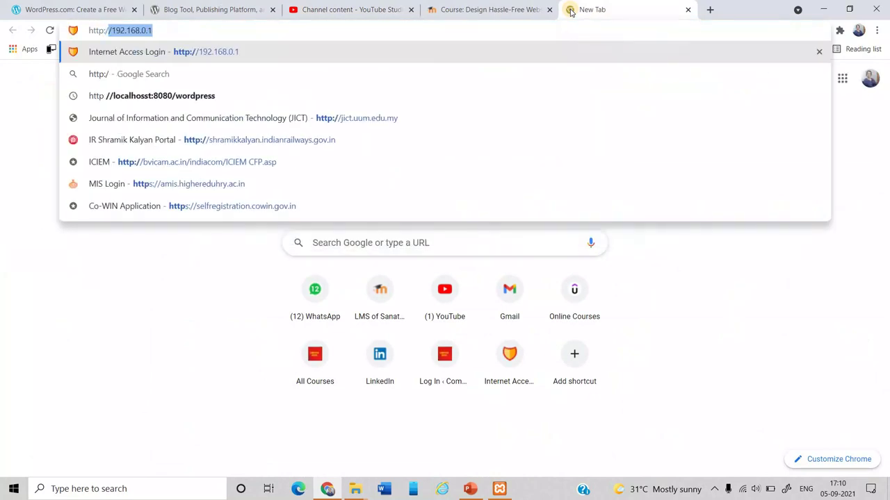
type("/local")
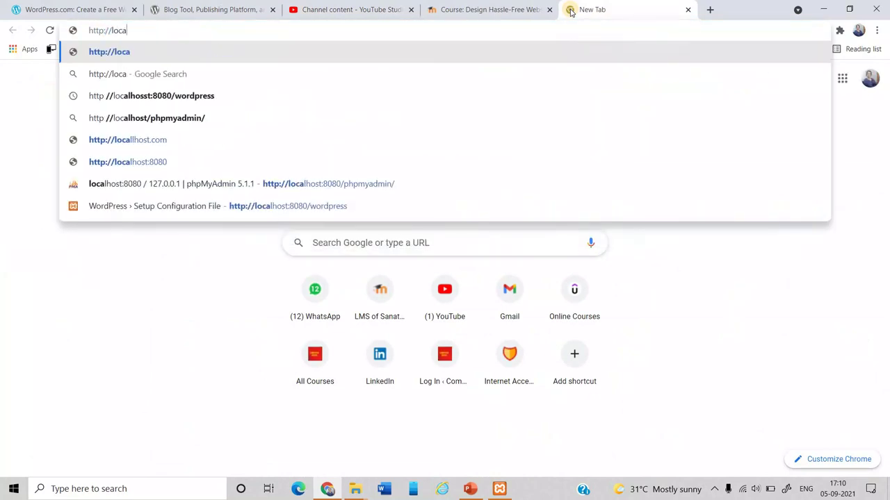
key("Down")
key("Down")
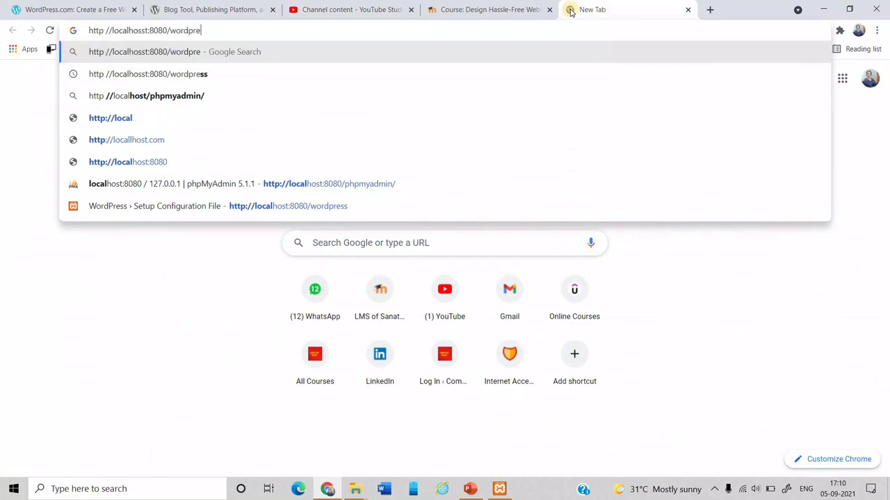
key("BackSpace")
key("BackSpace")
key("BackSpace")
key("BackSpace")
key("BackSpace")
key("BackSpace")
key("BackSpace")
key("Return")
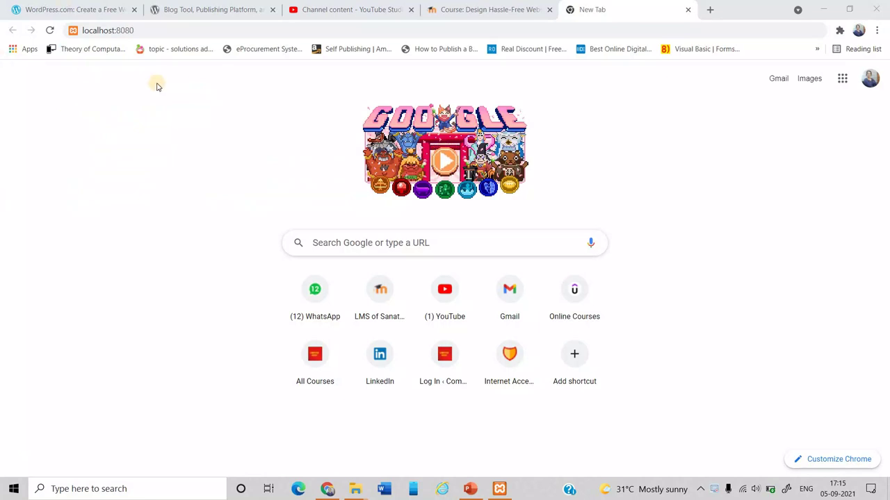
left_click(167, 29)
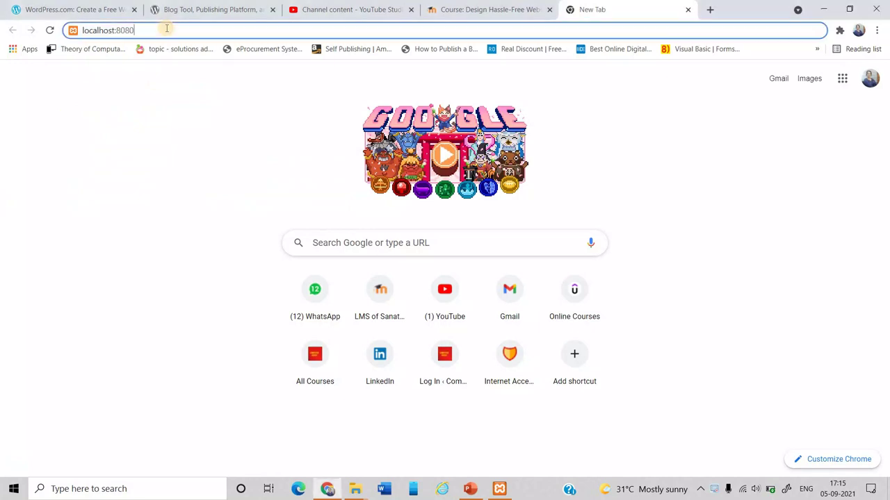
type("localhost:8080")
key("Return")
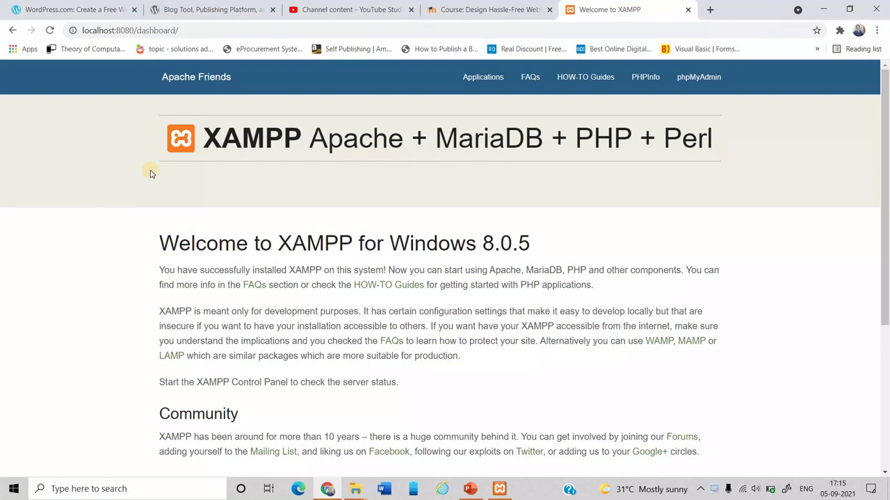
- Open phpMyAdmin, then show PowerPoint slide 14 'Add the WordPress files' full-screen
left_click(698, 78)
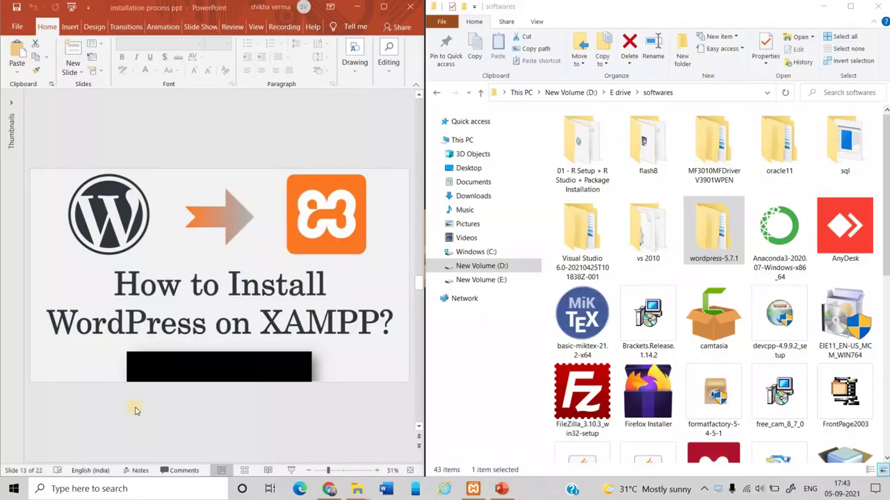
left_click(418, 427)
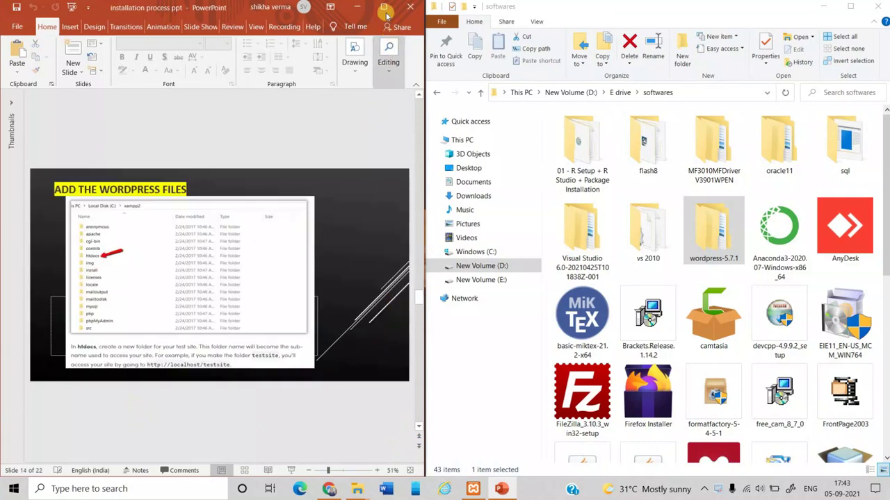
left_click(385, 9)
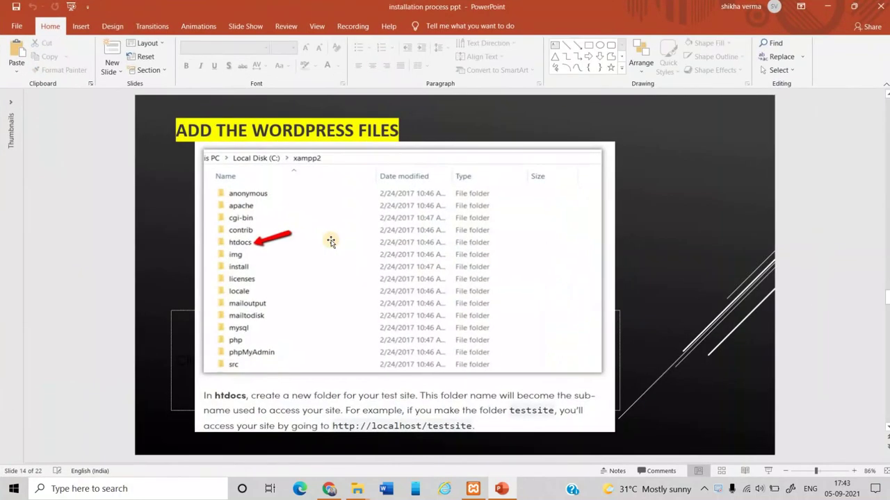
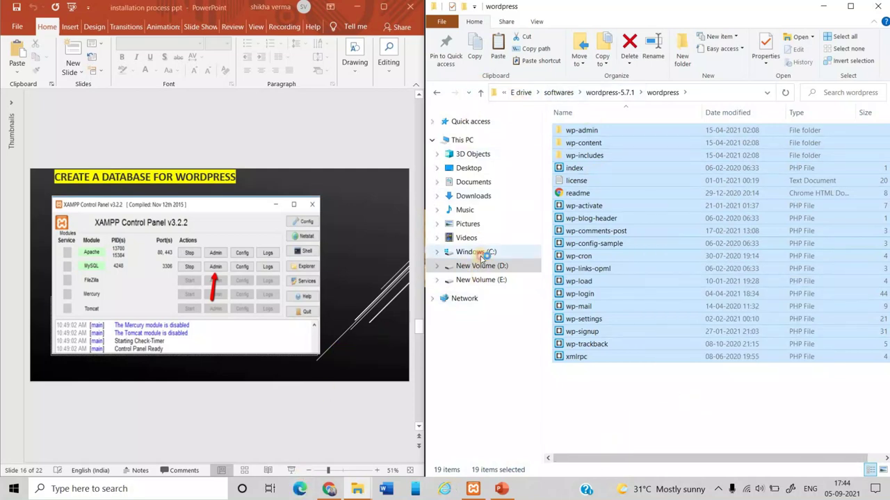
- Browse from the C: drive through xampp into the htdocs folder
left_click(477, 253)
double_click(847, 312)
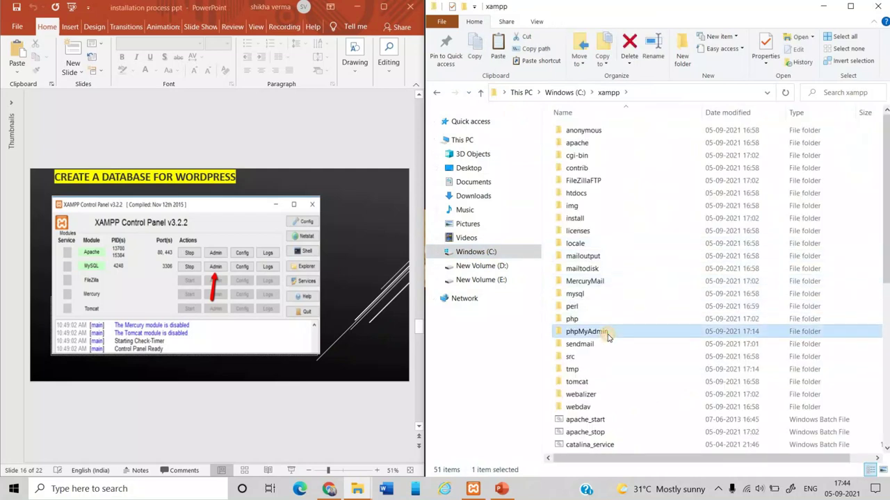
left_click(592, 196)
double_click(596, 200)
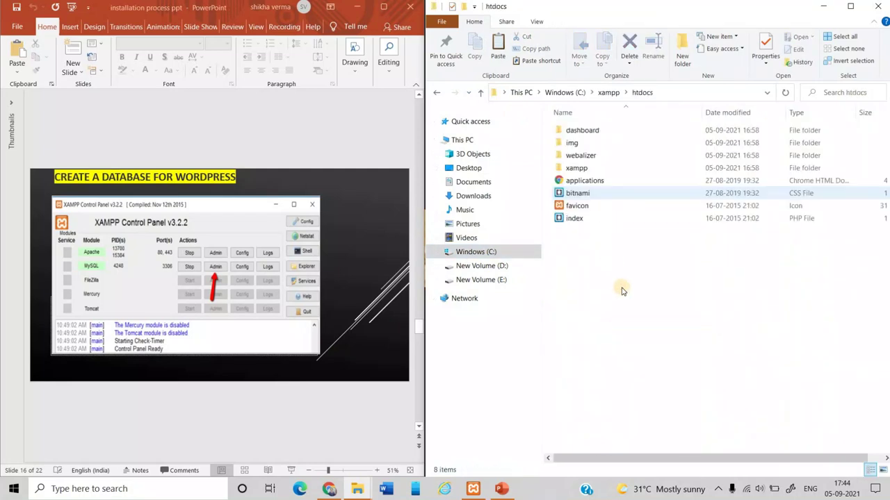
- Create a new folder named testsite in htdocs and paste the WordPress files into it
right_click(624, 289)
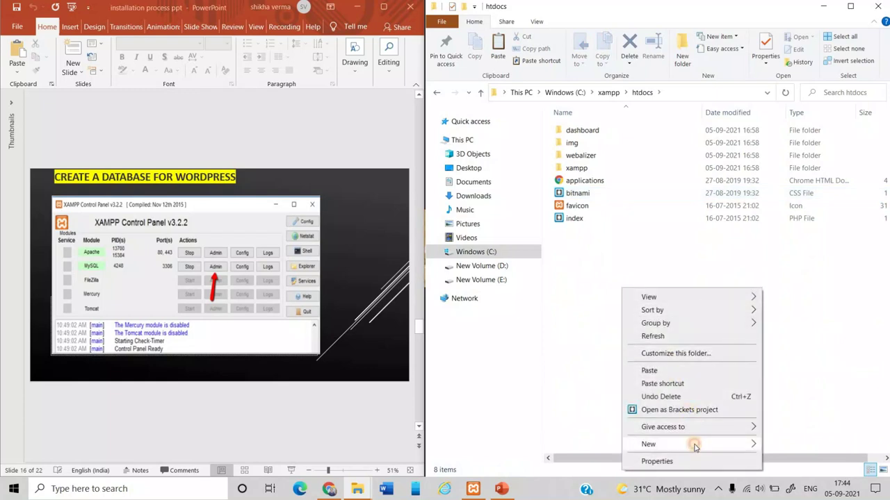
mouse_move(694, 444)
left_click(542, 300)
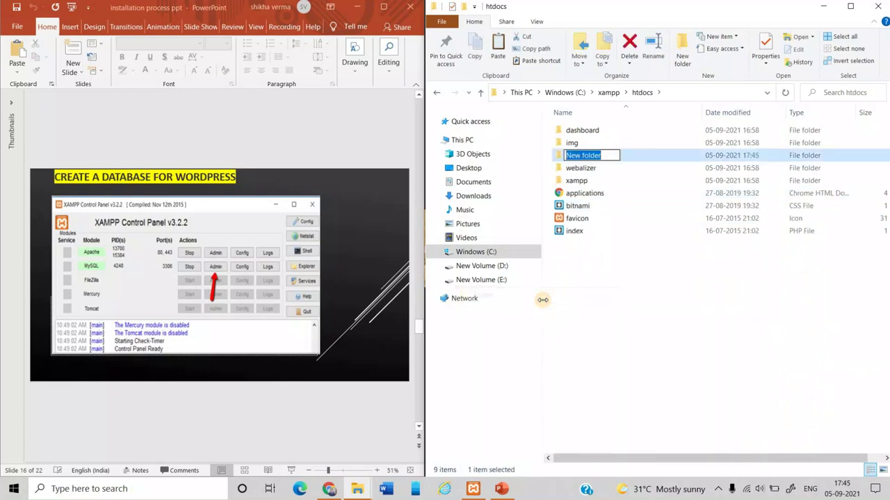
type("tests")
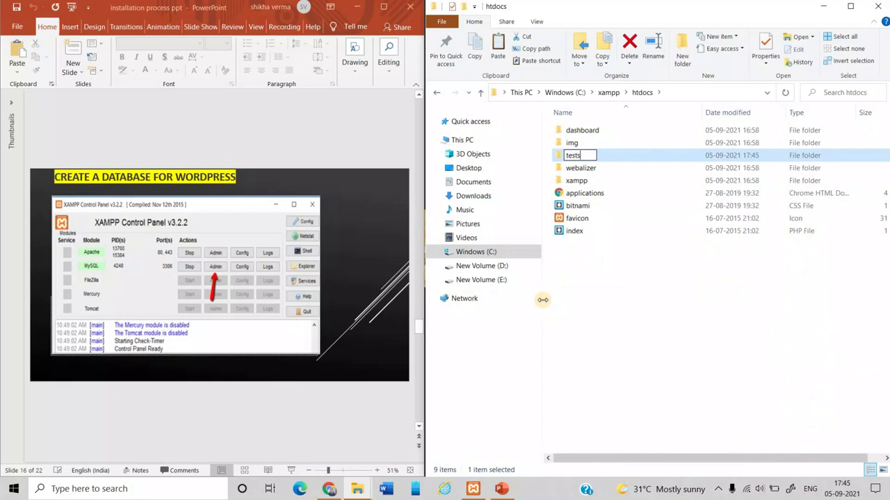
key("Return")
key("Return")
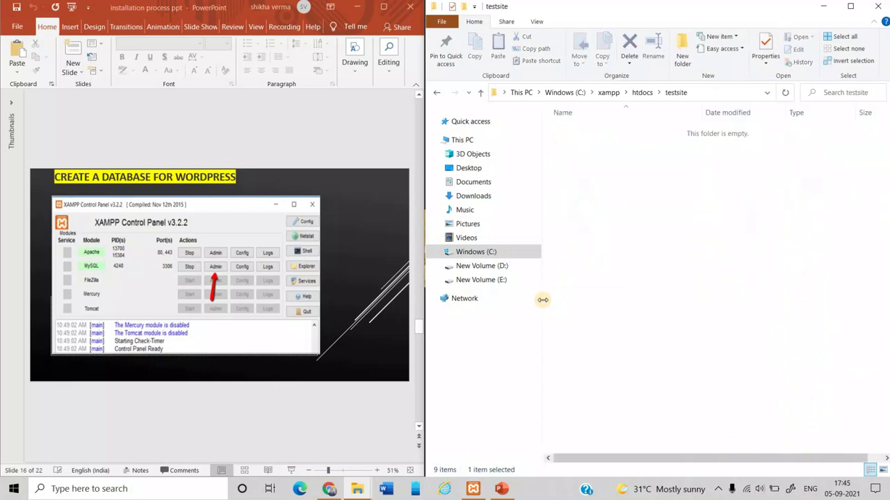
key("ctrl+v")
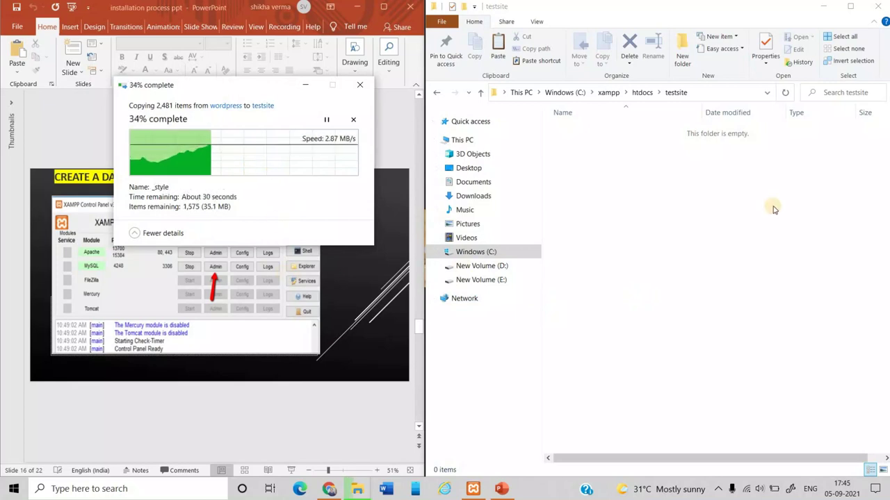
- Reposition the XAMPP Control Panel and open MySQL's Admin page, which returns a 404 error
left_click(473, 488)
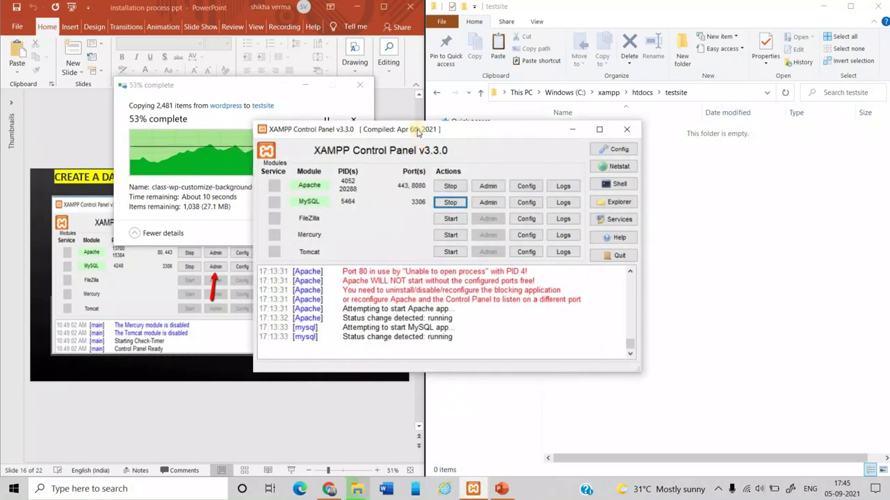
left_click_drag(418, 132, 615, 123)
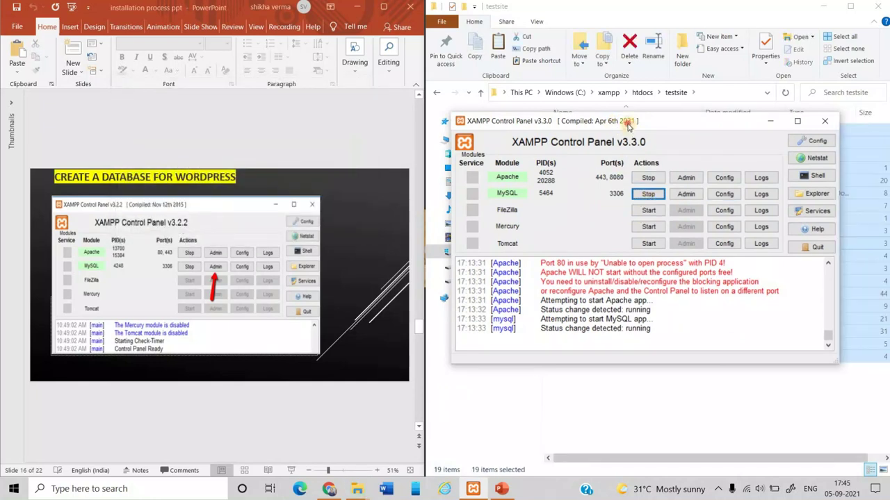
left_click_drag(529, 121, 422, 97)
left_click(581, 174)
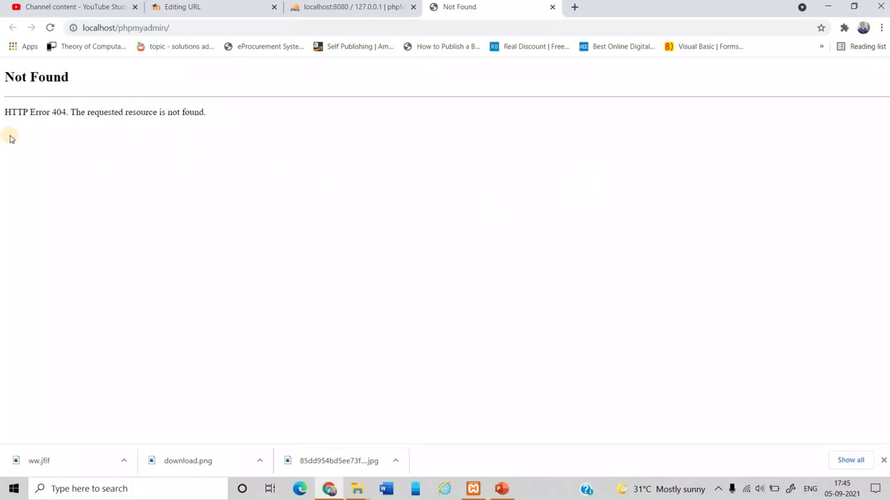
- Open phpMyAdmin at localhost:8080/phpmyadmin by adding the :8080 port
double_click(116, 28)
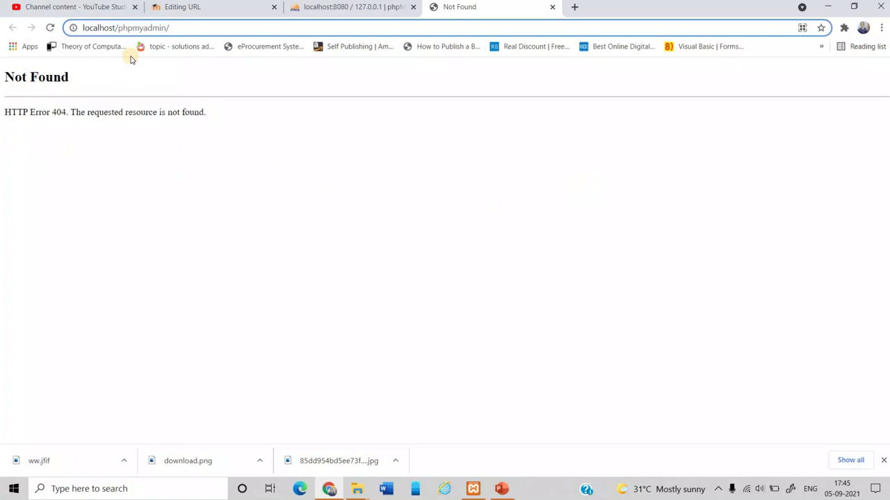
type(":8080")
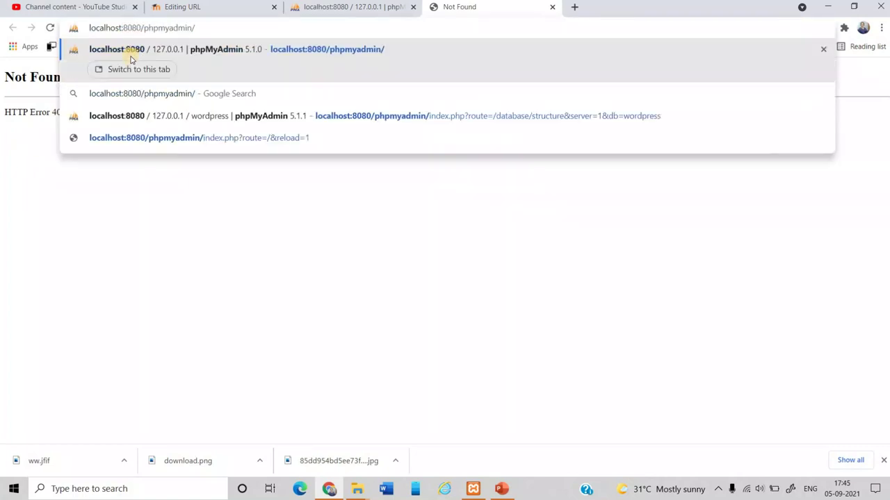
left_click(130, 59)
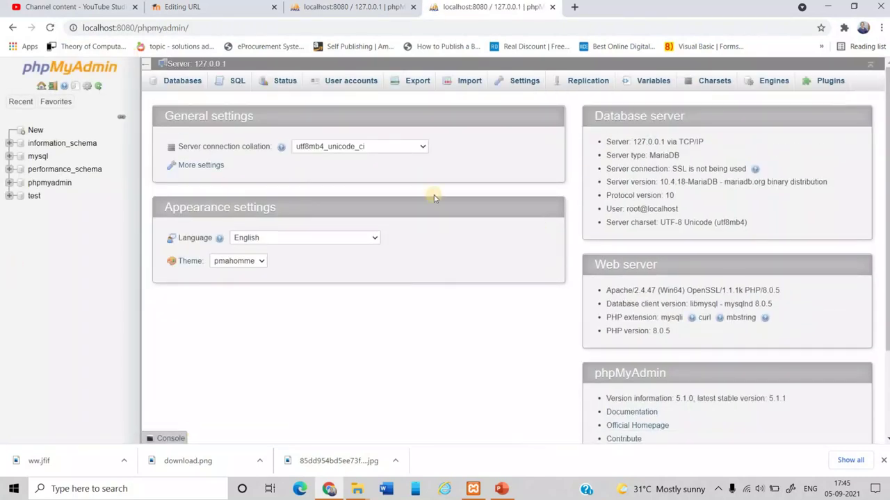
- Create a new database named testsite from the Databases page
left_click(183, 84)
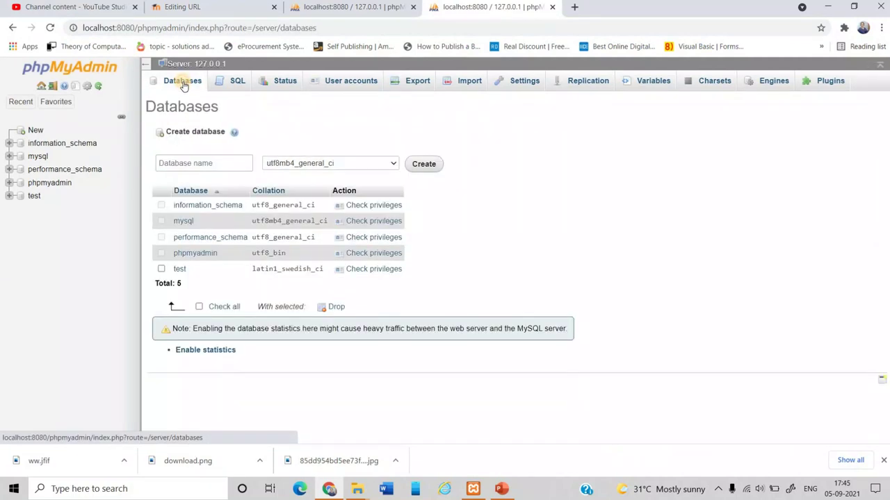
left_click(212, 166)
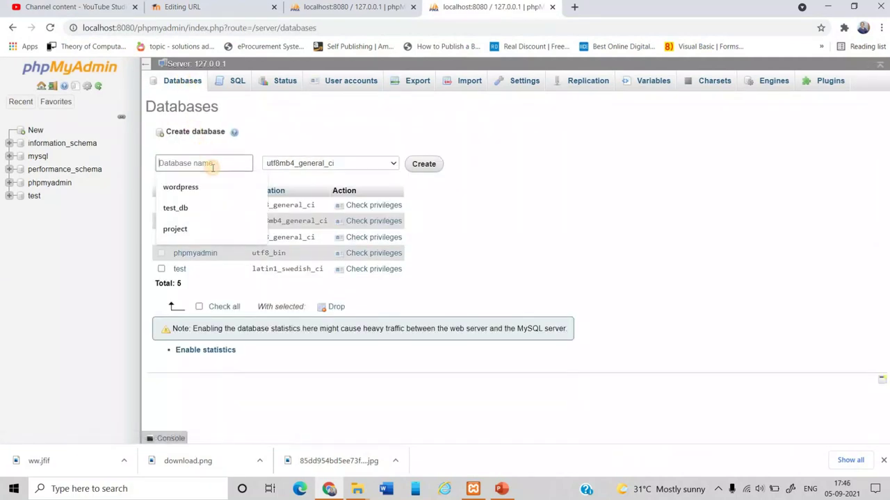
type("test")
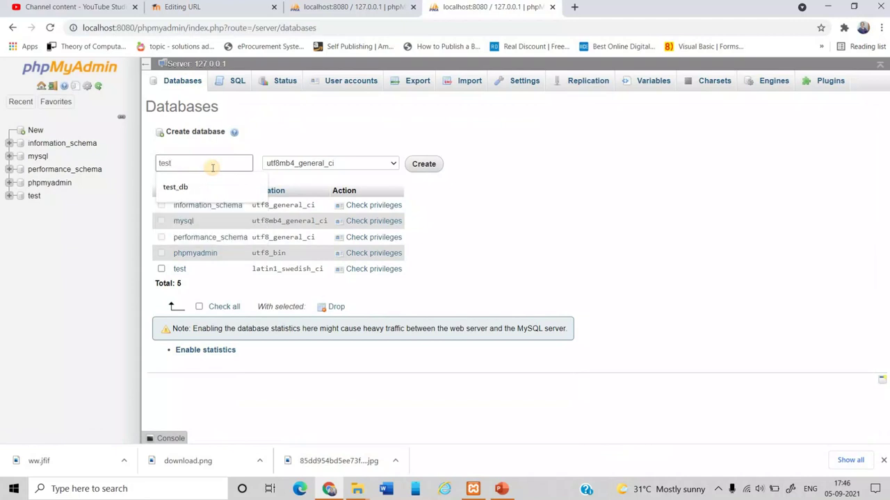
type("site")
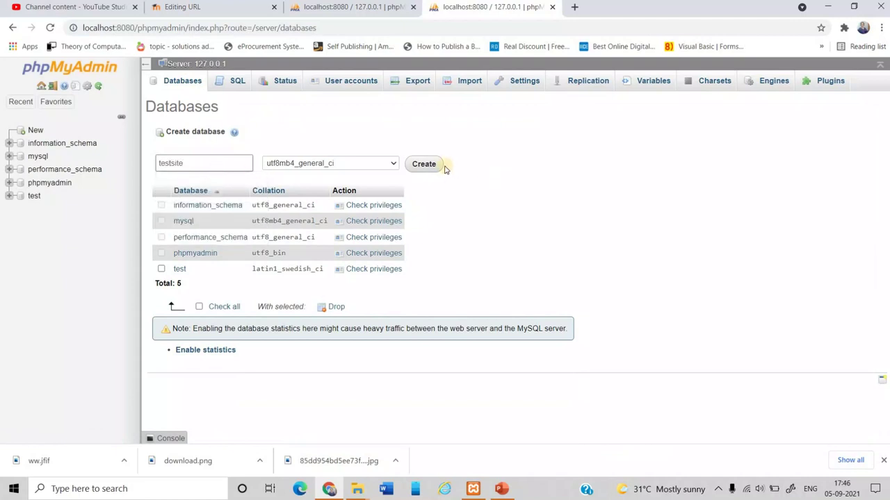
left_click(433, 165)
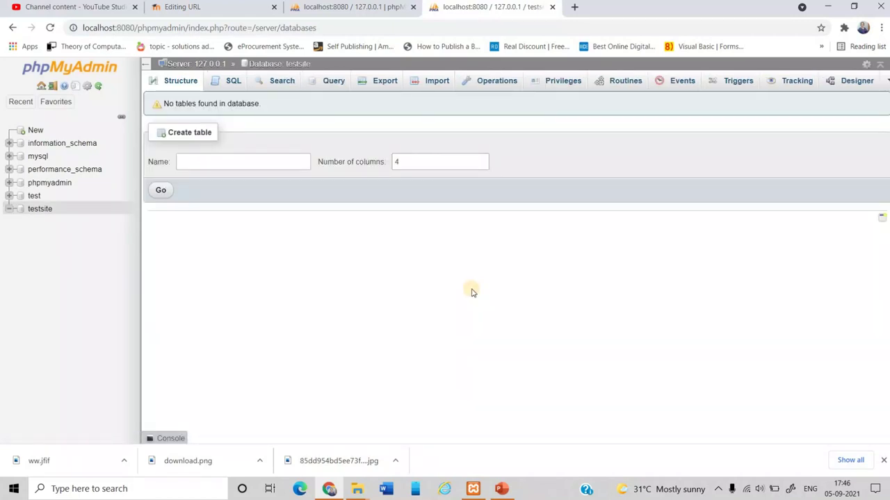
- Maximize the PowerPoint presentation and scroll from slide 16 through to slide 19
left_click(501, 489)
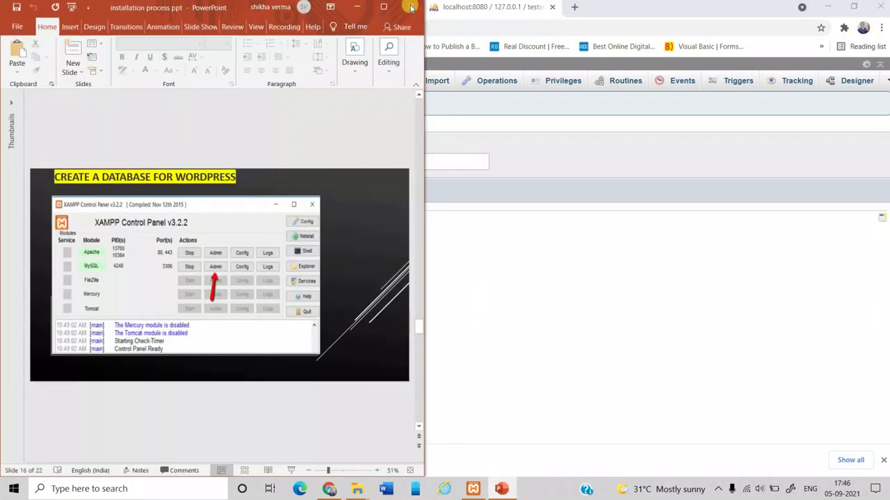
left_click(383, 7)
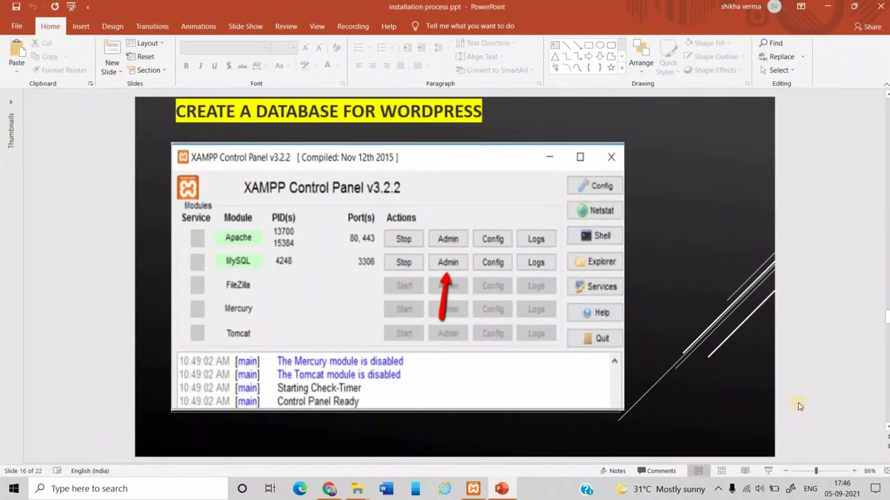
scroll(798, 407, "down", 1)
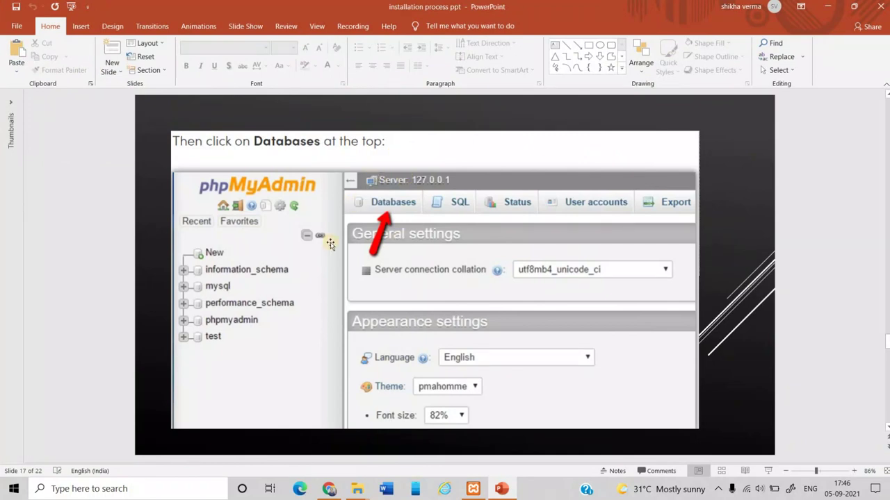
scroll(331, 244, "down", 1)
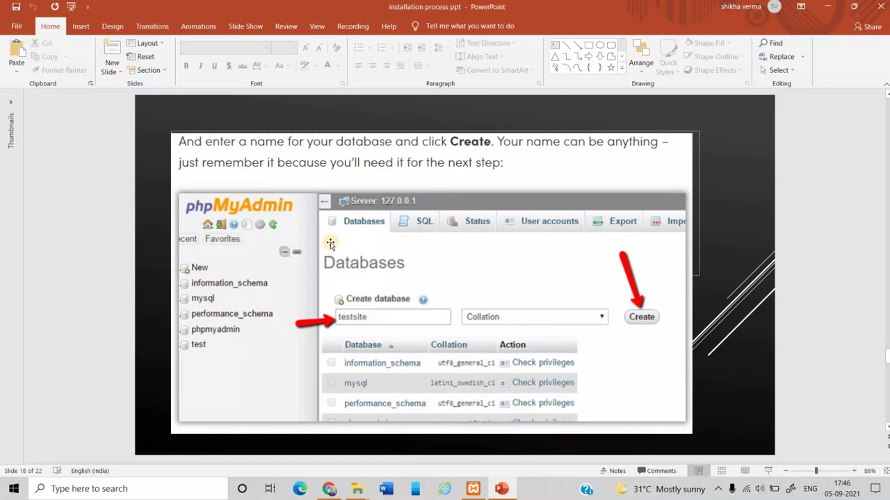
scroll(331, 244, "down", 1)
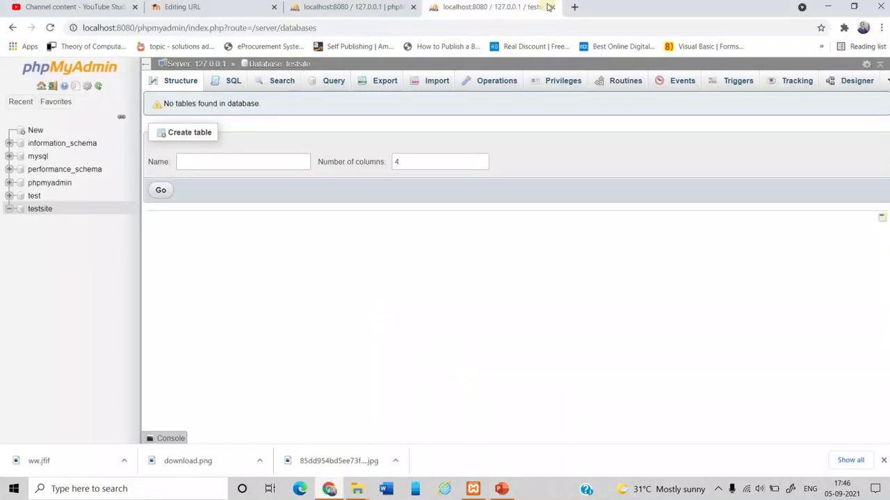
- Load the WordPress installer at localhost:8080/testsite, then return to PowerPoint's slide 19
key("alt+Tab")
left_click(576, 9)
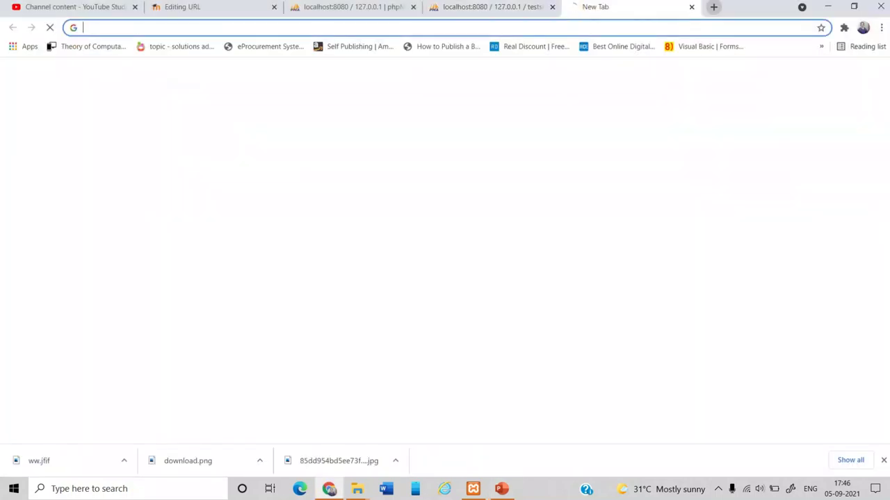
left_click(383, 8)
left_click(198, 28)
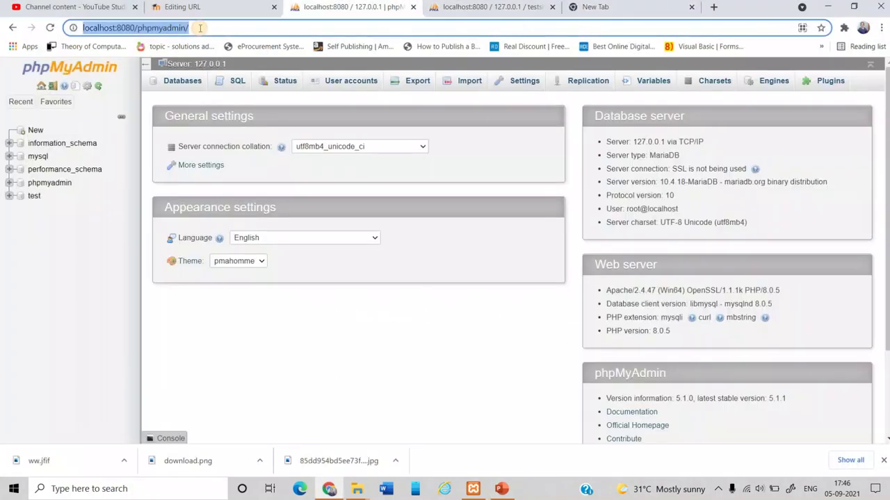
left_click(198, 28)
key("BackSpace")
key("BackSpace")
key("BackSpace")
key("BackSpace")
key("BackSpace")
key("BackSpace")
key("BackSpace")
key("BackSpace")
key("BackSpace")
key("BackSpace")
key("BackSpace")
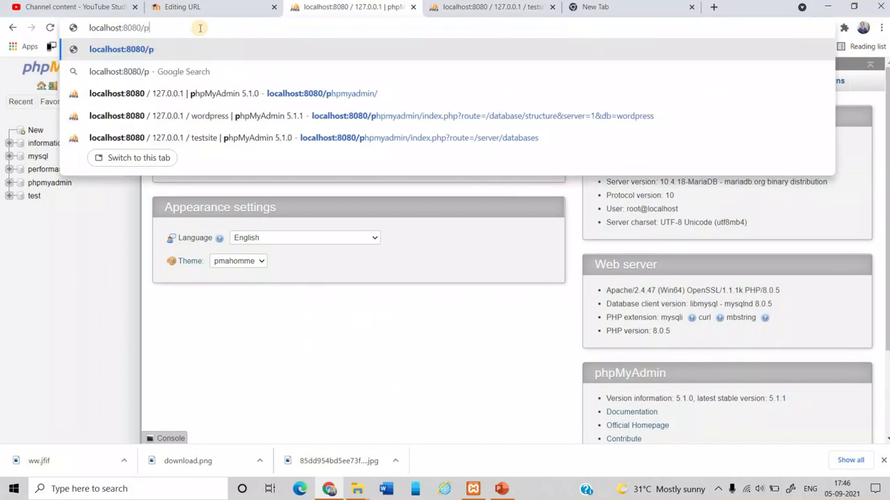
type("testsite")
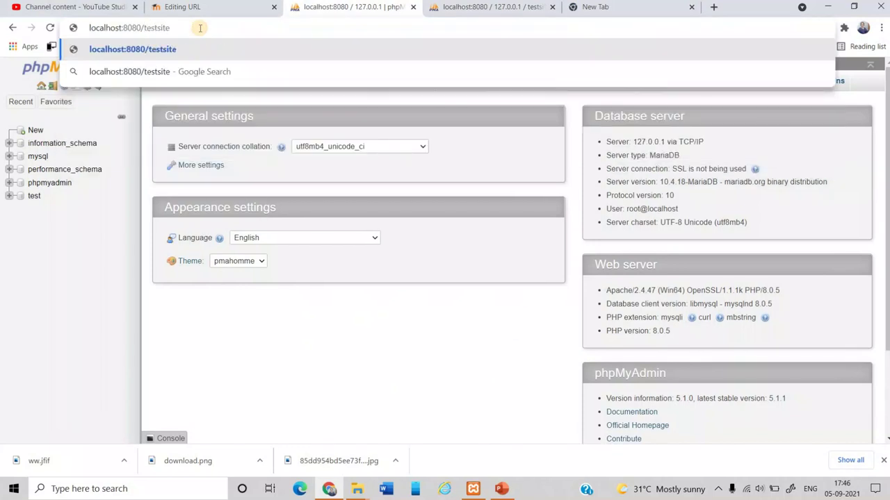
key("Return")
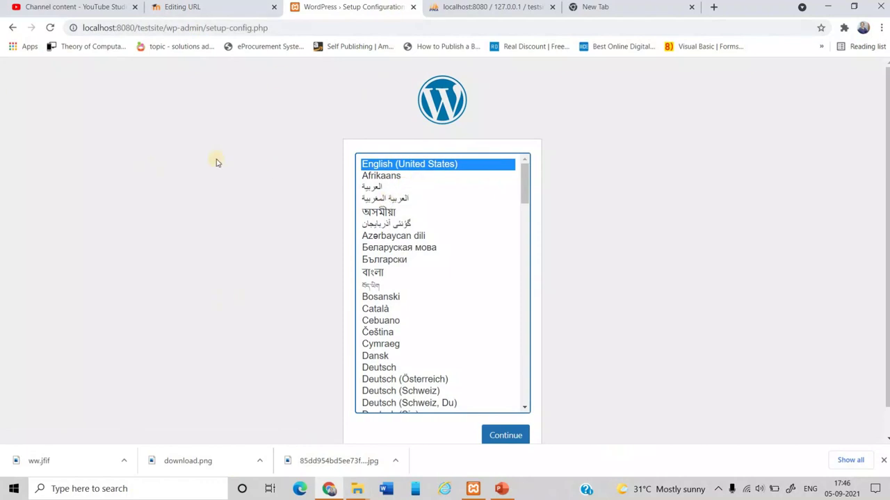
left_click(511, 487)
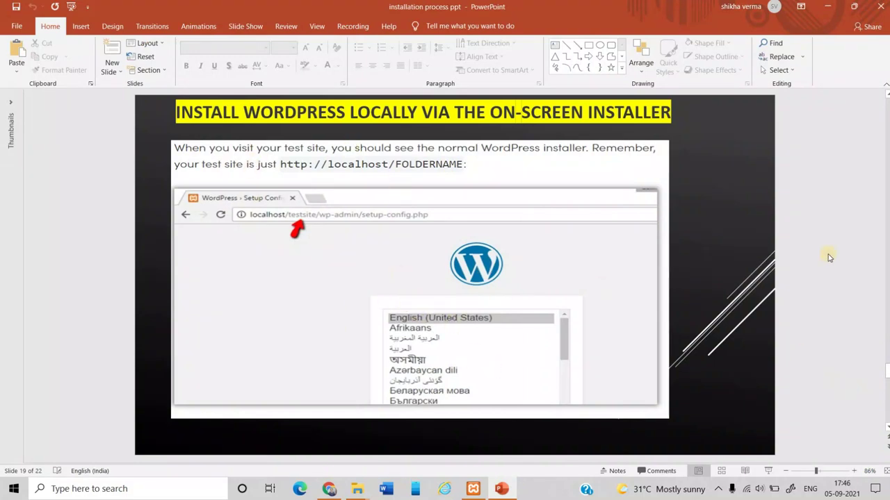
- Advance to slide 20 on database details, then return to the WordPress setup page
scroll(829, 257, "down", 1)
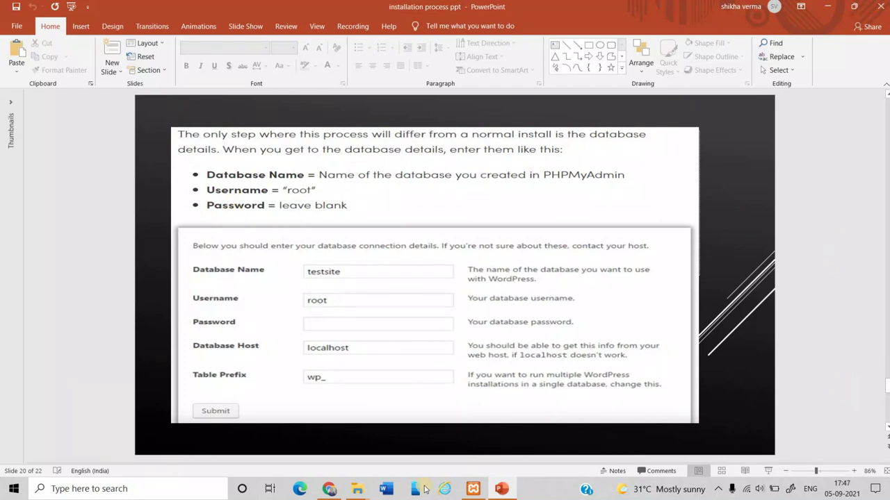
left_click(331, 490)
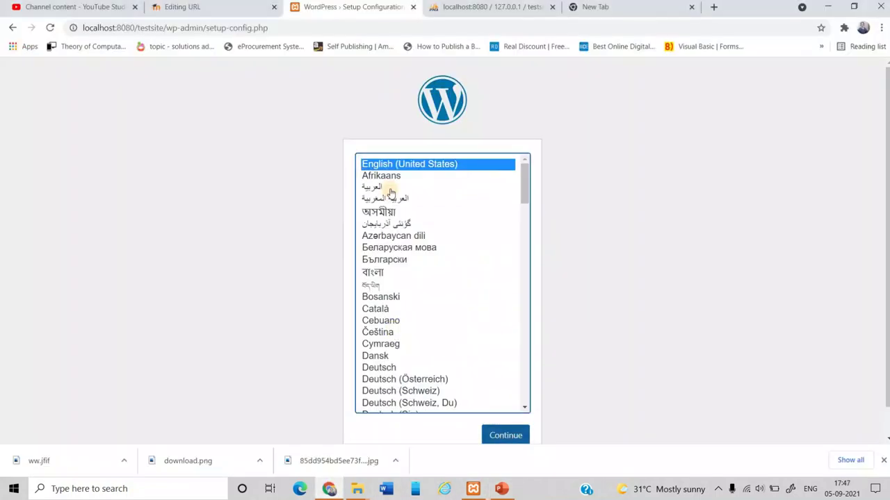
- Choose English, then submit database name testsite, username root and an empty password
left_click(506, 435)
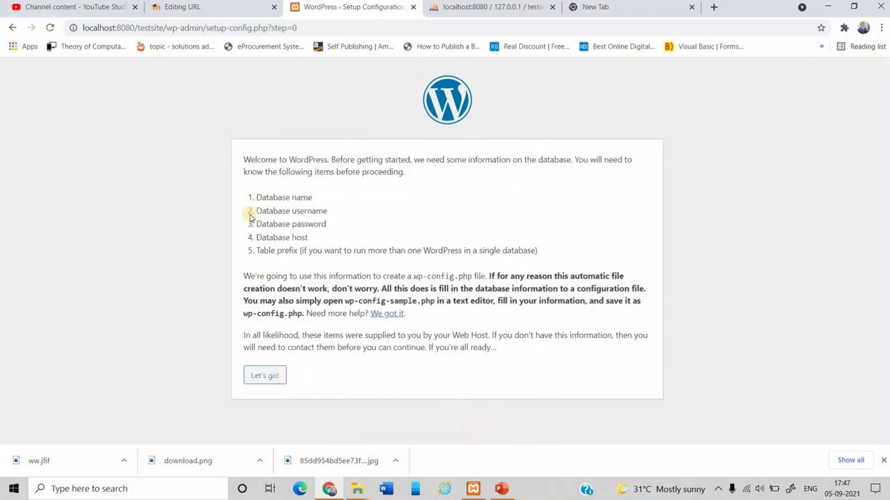
left_click(266, 379)
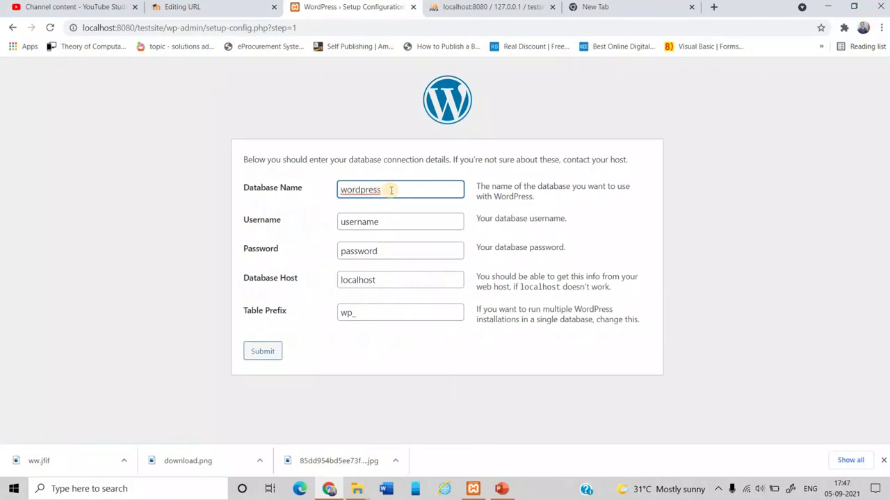
key("ctrl+a")
type("te")
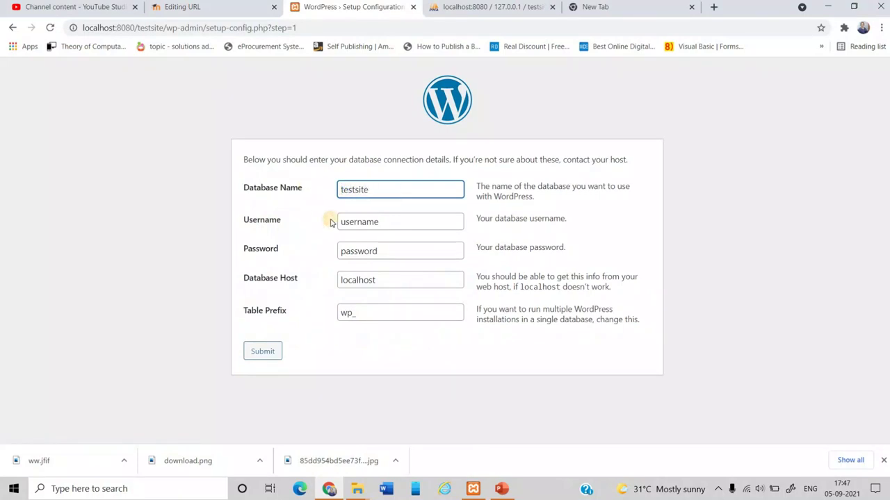
left_click(361, 221)
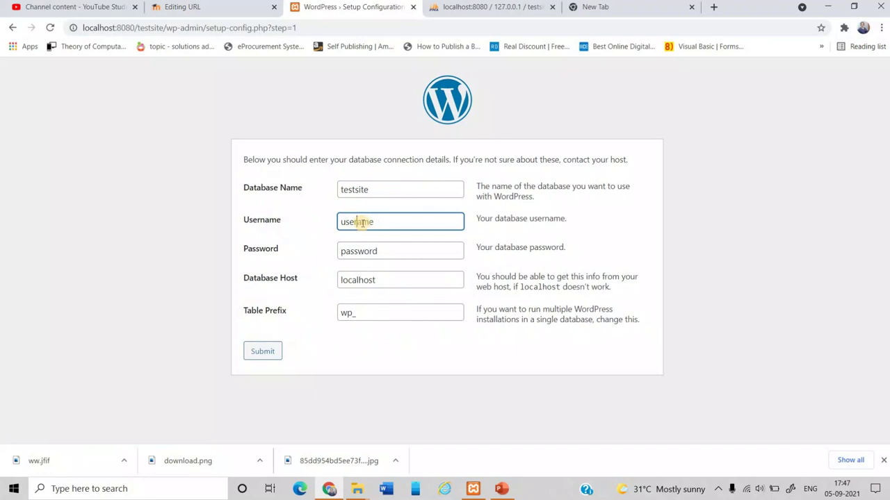
type("root")
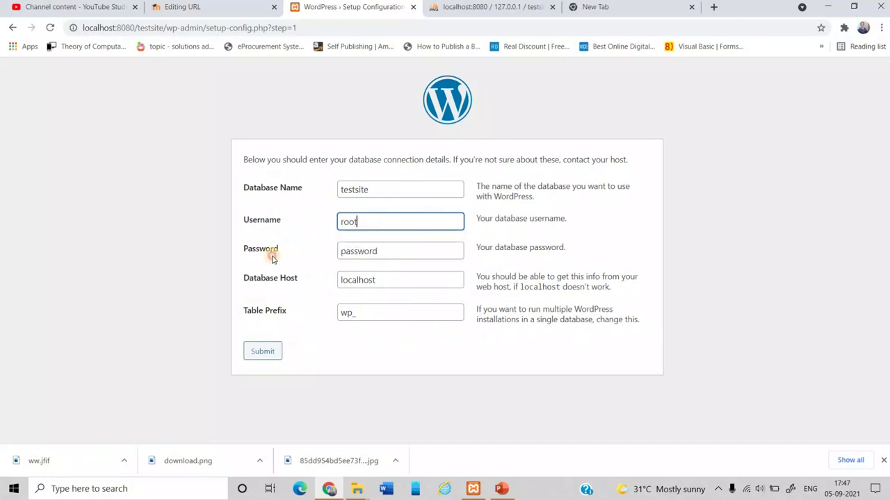
key("Tab")
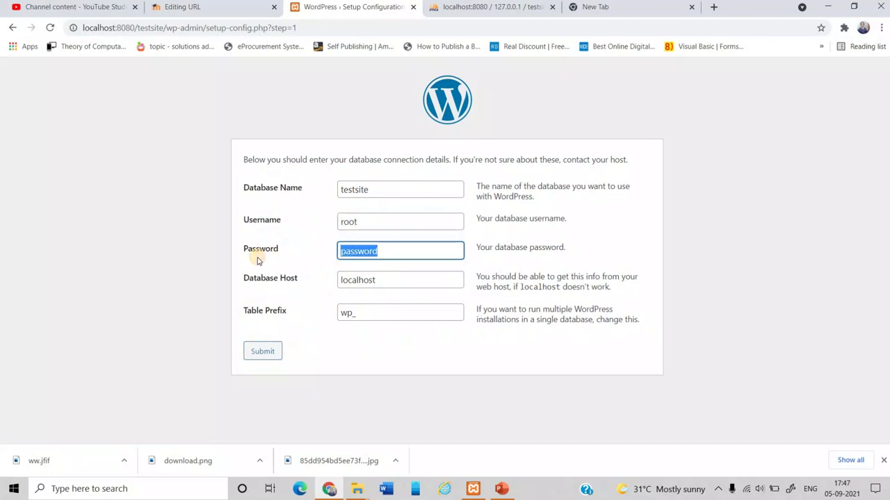
key("BackSpace")
left_click(247, 355)
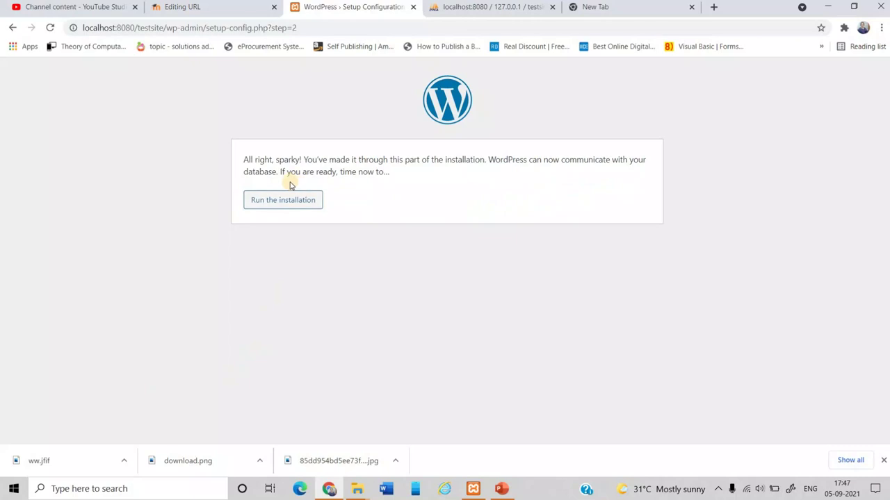
- Run the installation and enter site title myfirstsite with username admin
left_click(275, 203)
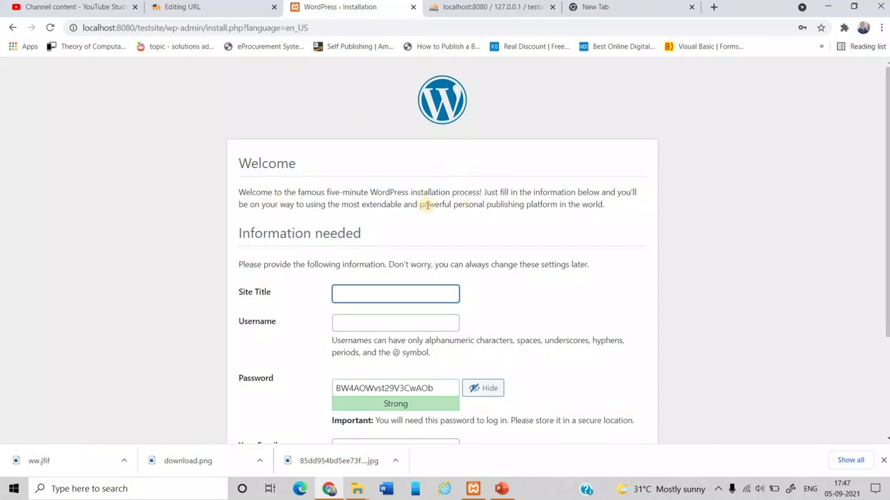
scroll(422, 203, "down", 1)
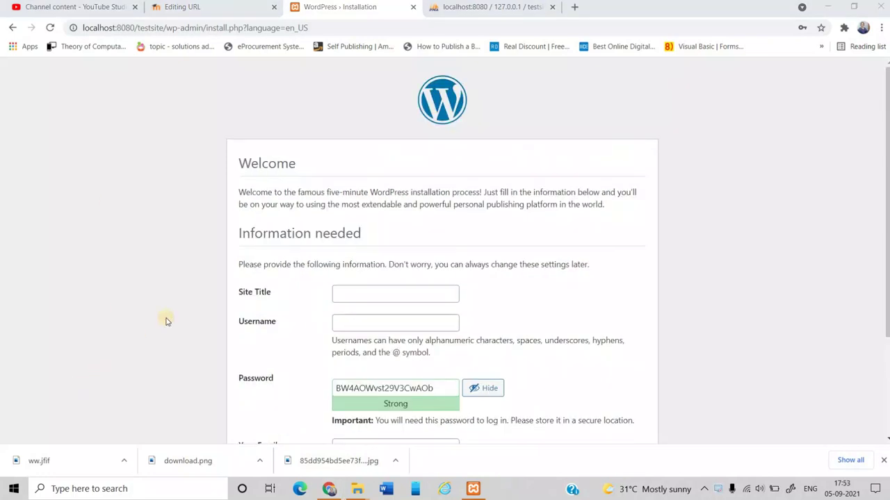
left_click(383, 299)
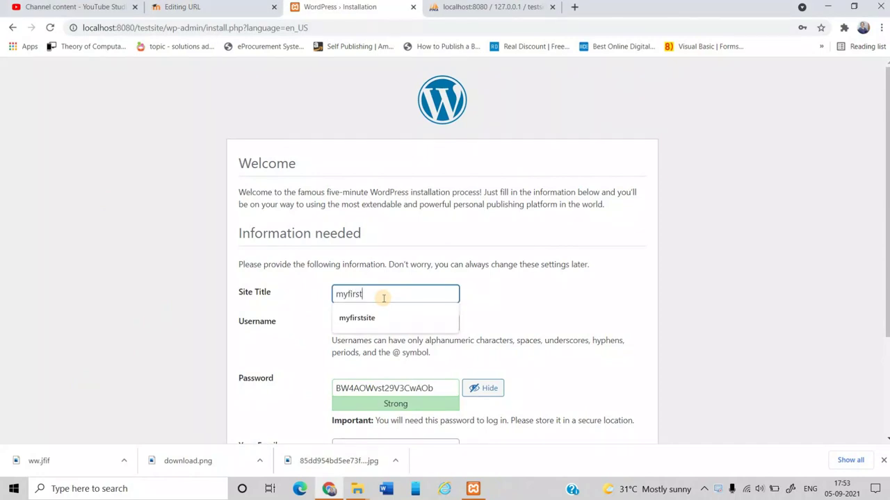
type("myfirstsite")
left_click(378, 327)
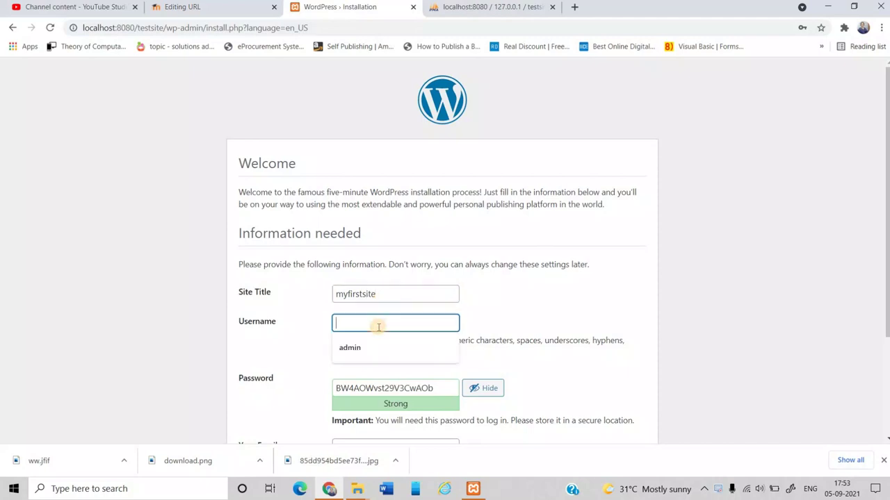
type("admin")
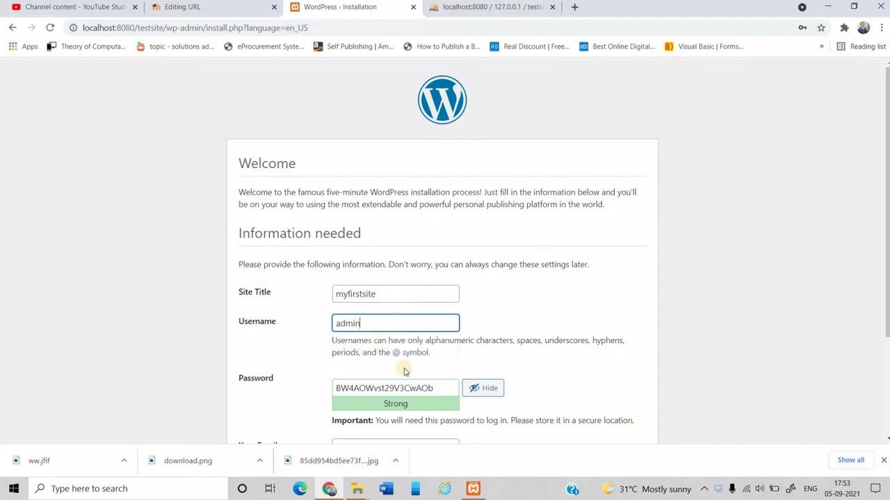
- Set a weak admin password, confirm its use, fill in the saved e-mail, and install WordPress
left_click_drag(433, 388, 272, 390)
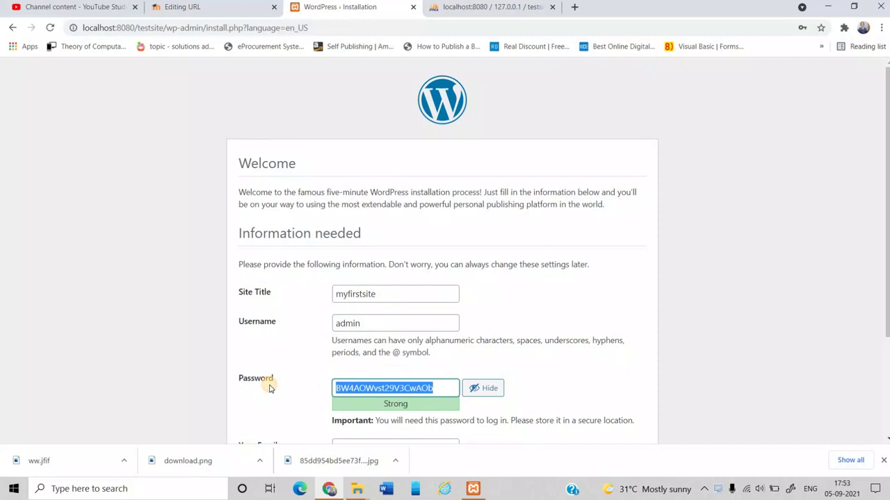
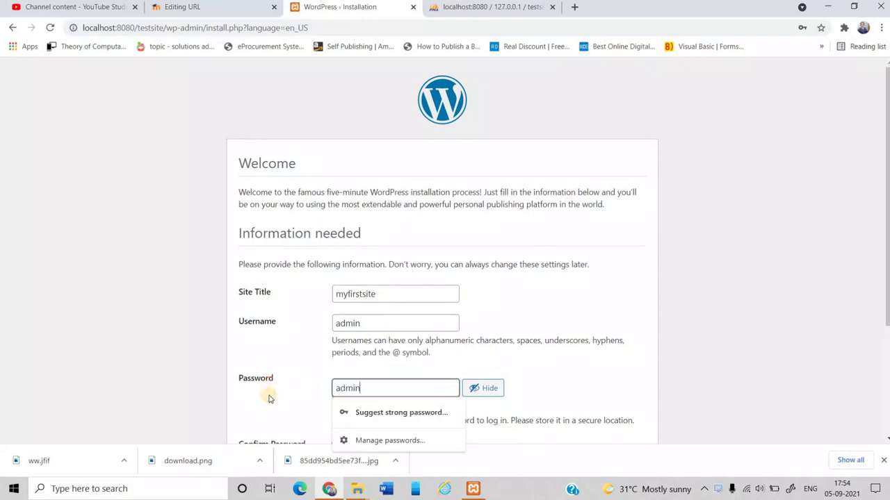
left_click(266, 400)
scroll(323, 403, "down", 1)
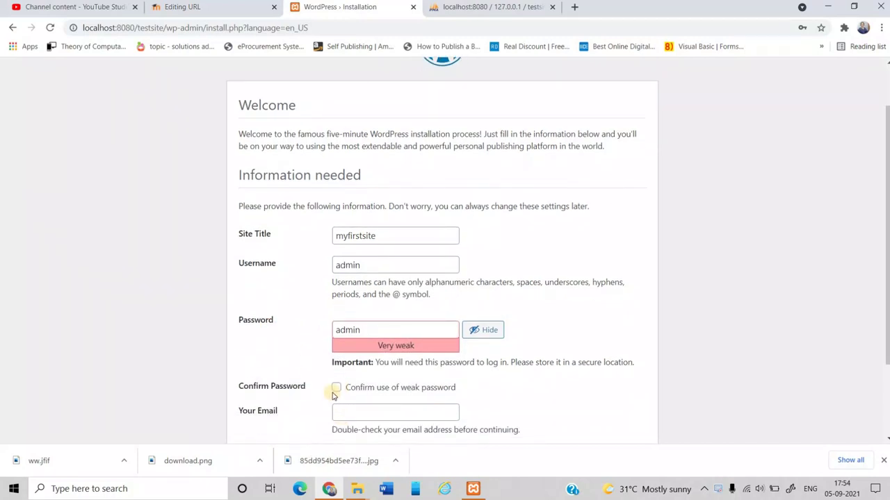
left_click(336, 388)
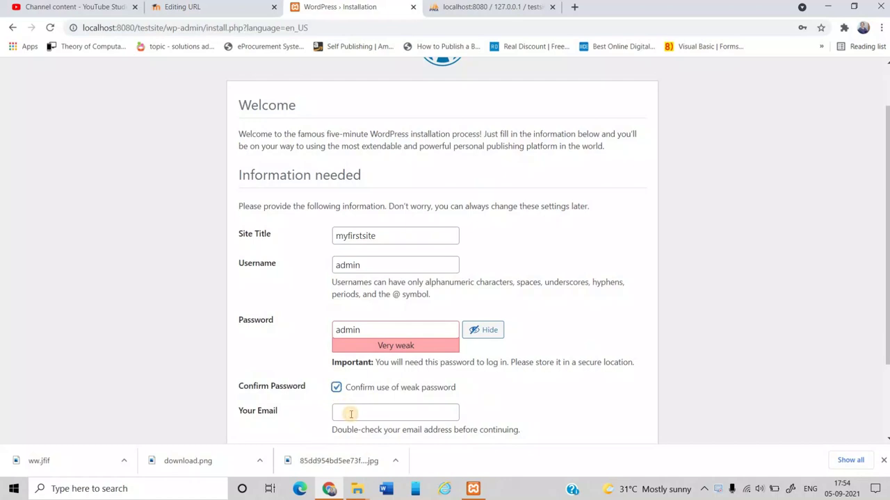
left_click(351, 414)
left_click(351, 436)
scroll(304, 416, "down", 2)
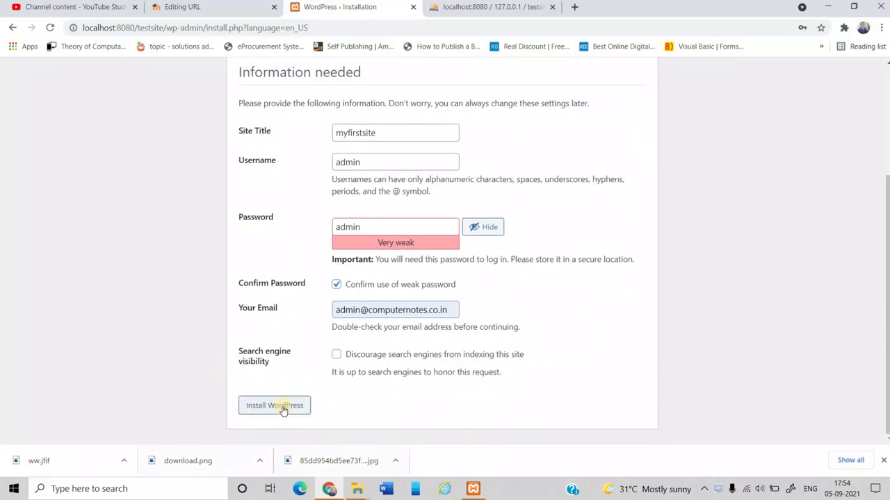
left_click(282, 408)
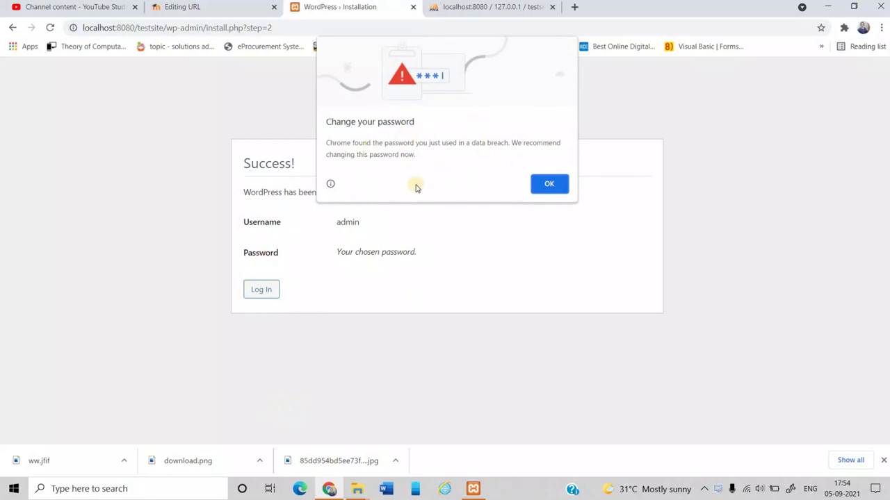
- Dismiss Chrome's password breach warning and go to the WordPress login form
left_click(541, 193)
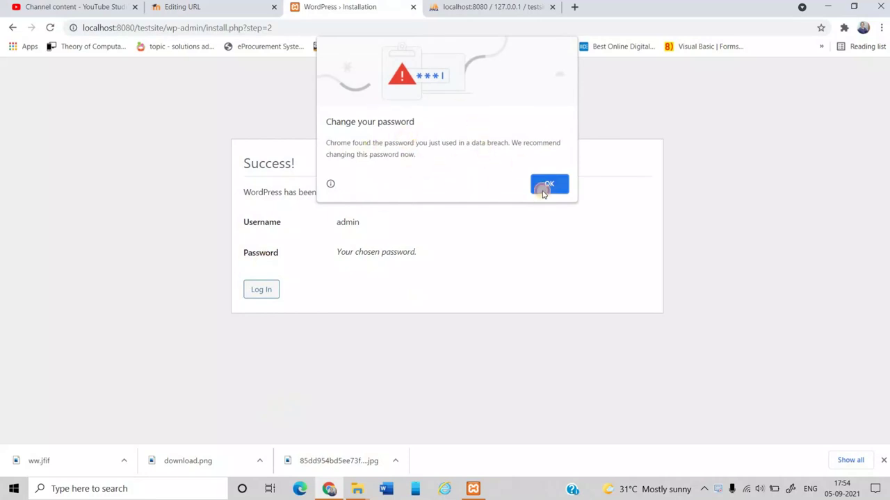
left_click(264, 291)
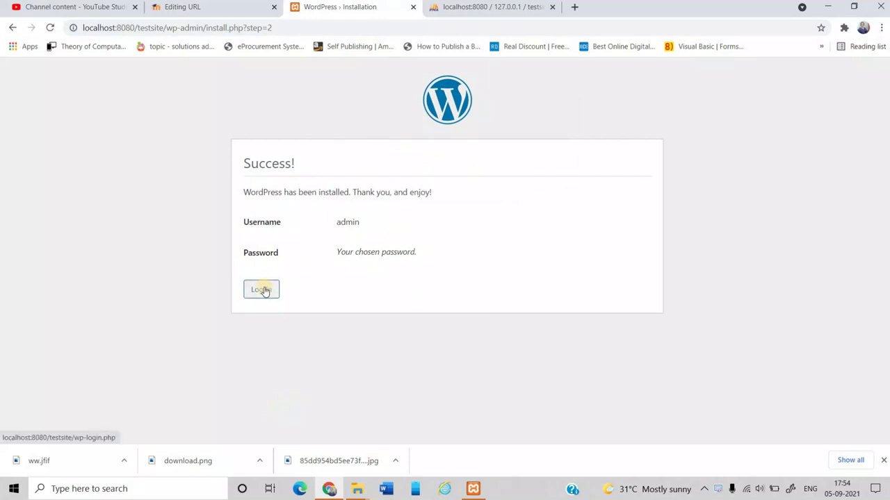
left_click(262, 289)
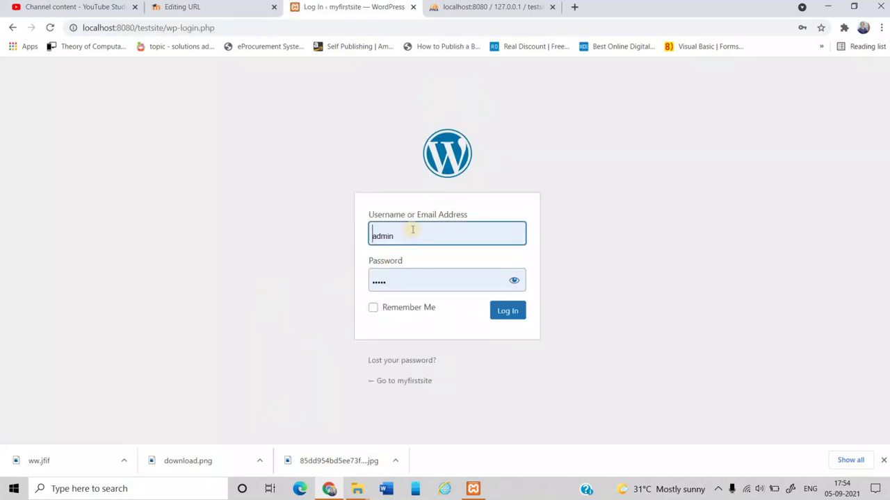
- Log in as admin with the account password and dismiss the breach warning again
double_click(412, 230)
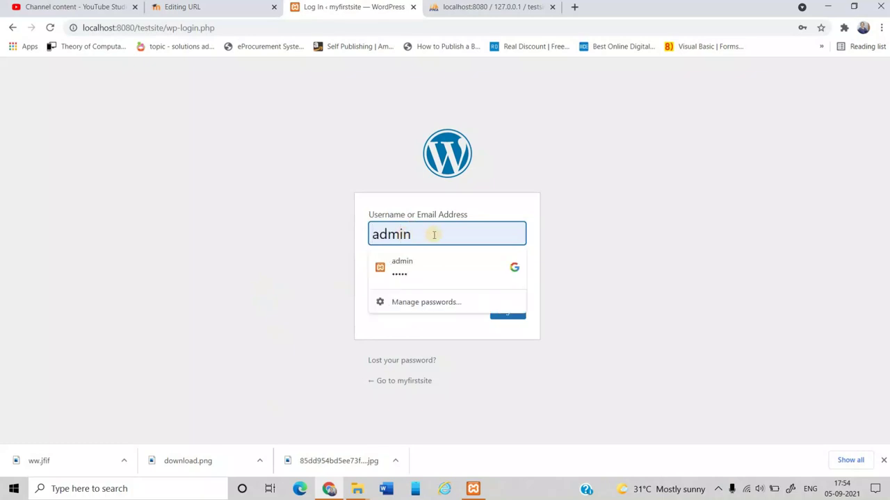
left_click(405, 281)
key("Tab")
type("admin")
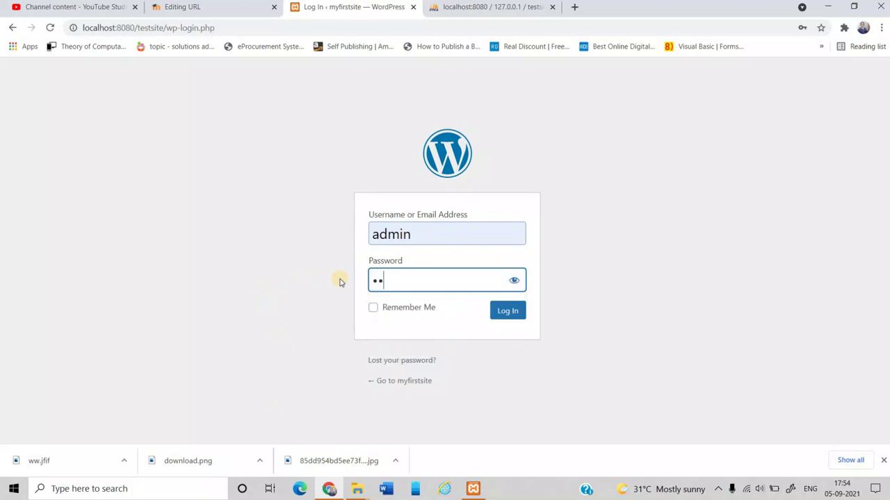
left_click(514, 314)
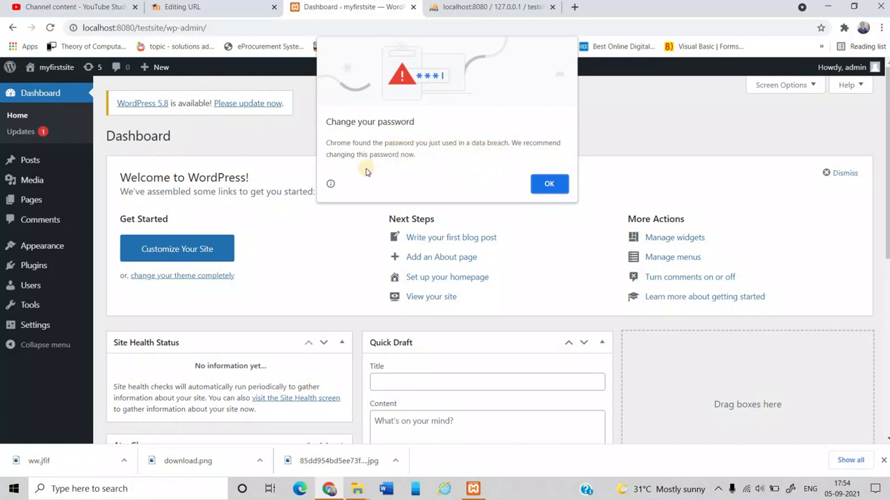
left_click(546, 184)
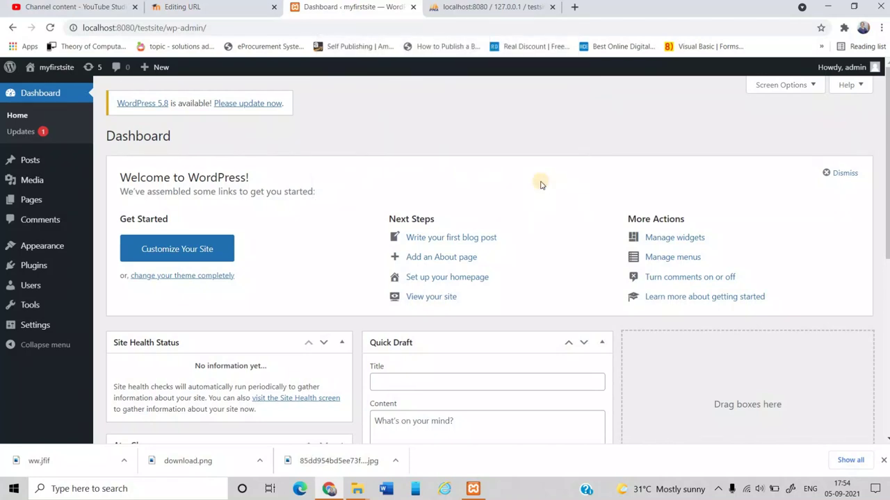